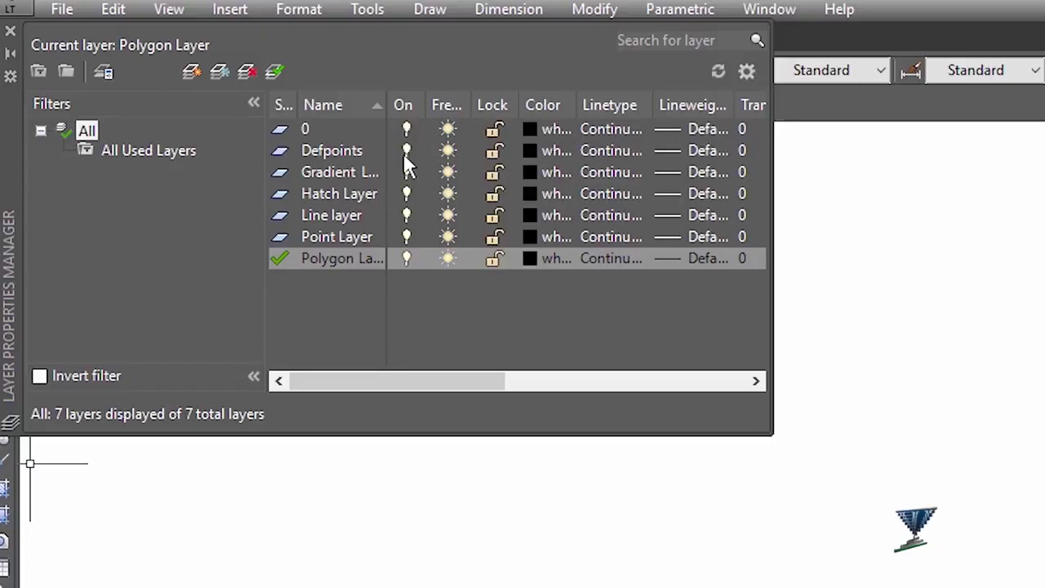
pyautogui.click(406, 129)
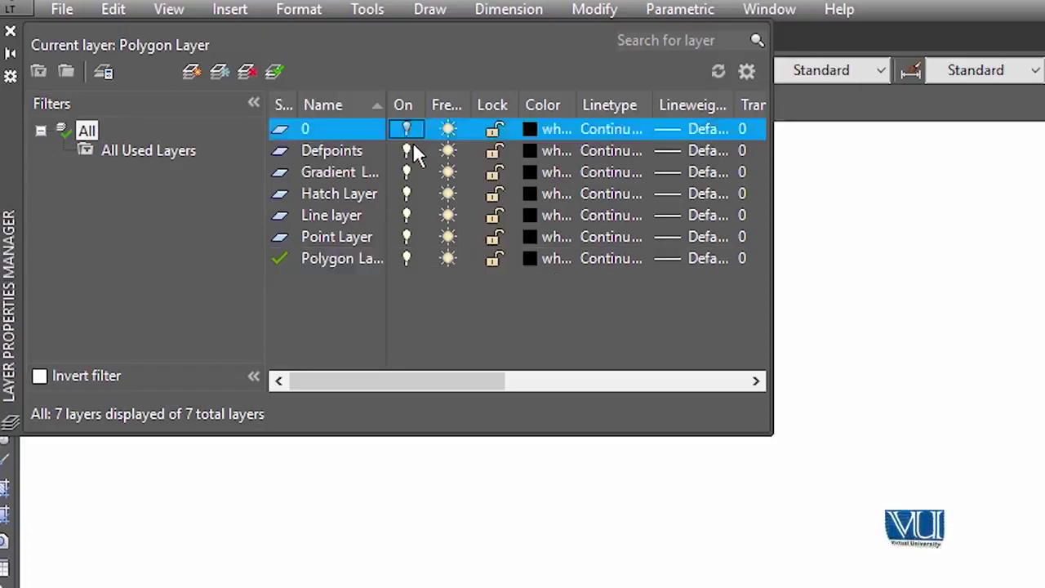
pyautogui.click(405, 150)
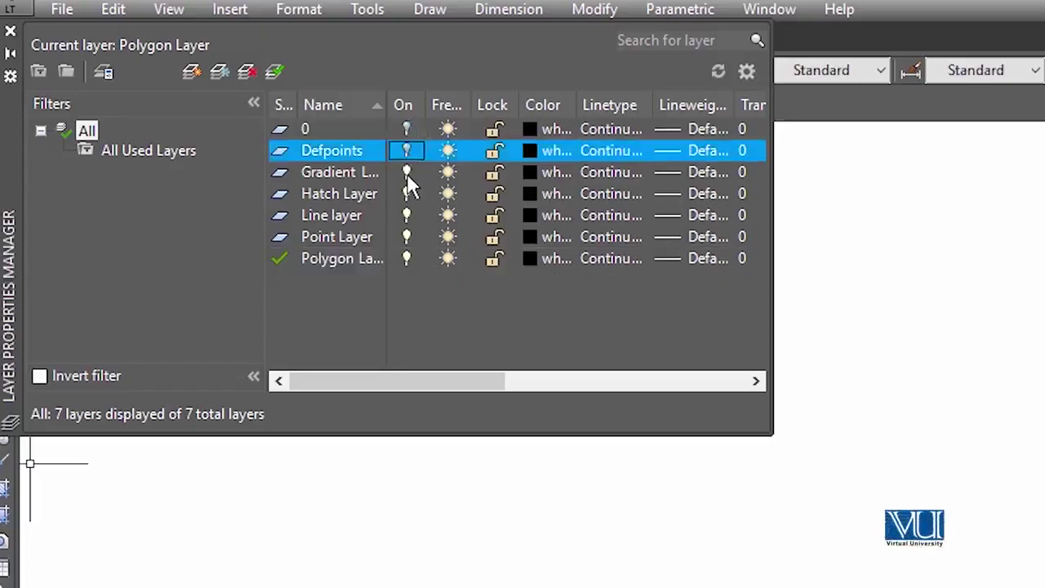
pyautogui.click(407, 173)
pyautogui.click(408, 191)
pyautogui.click(407, 216)
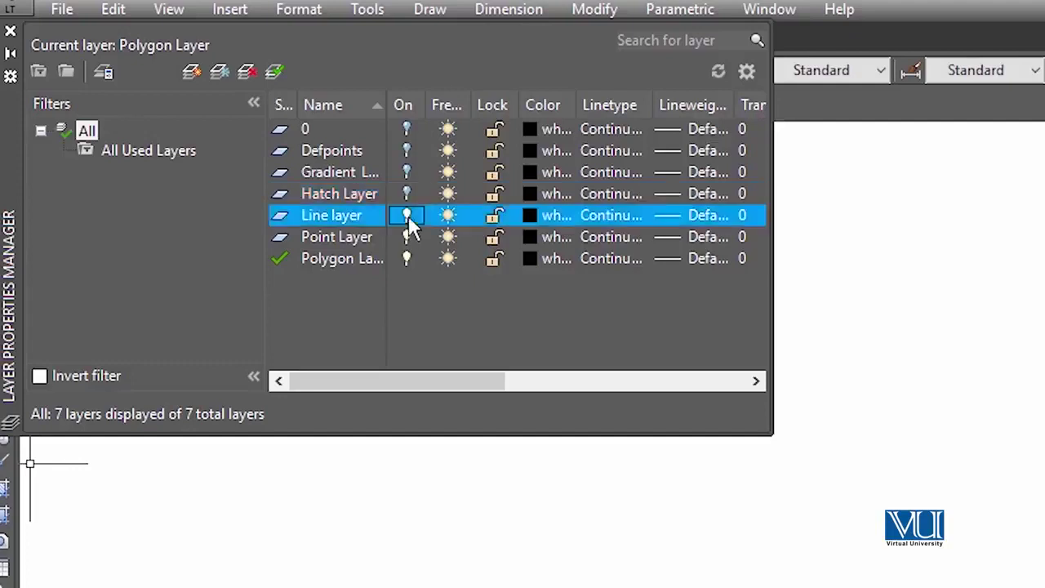
pyautogui.click(408, 237)
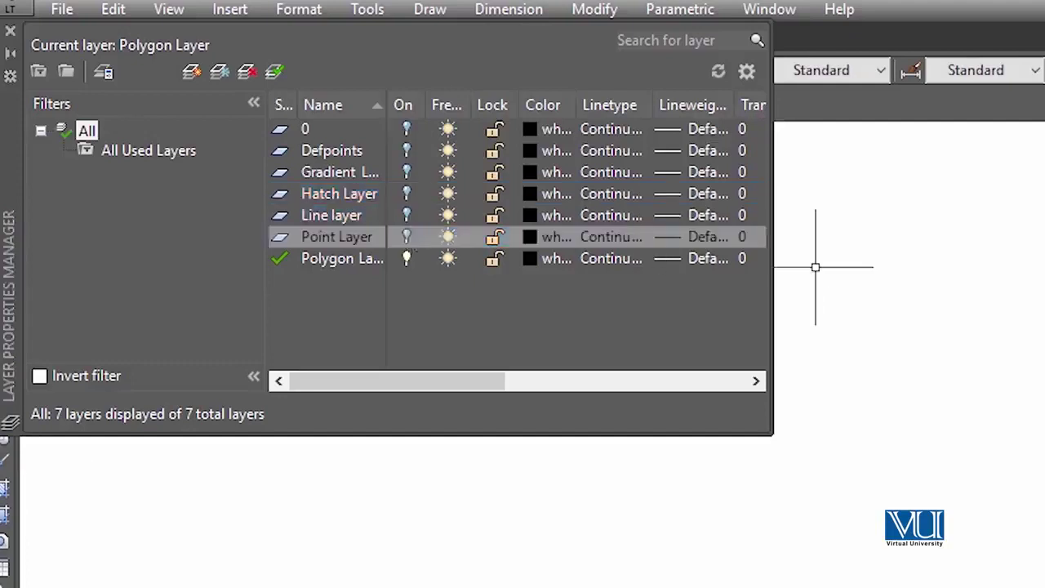
pyautogui.click(407, 237)
pyautogui.click(405, 215)
pyautogui.click(405, 193)
pyautogui.click(406, 172)
pyautogui.click(405, 151)
pyautogui.click(406, 128)
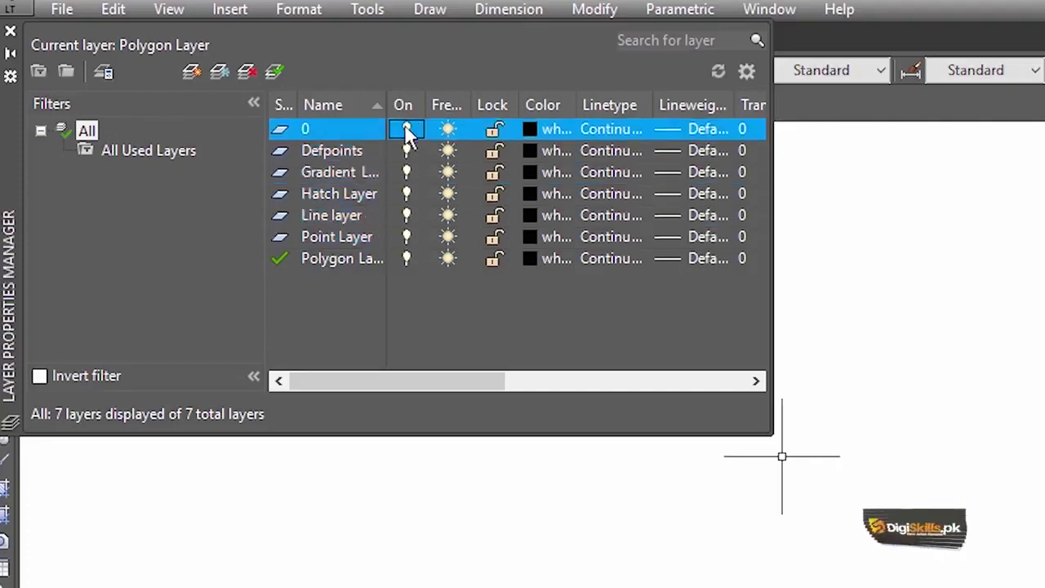
pyautogui.click(406, 258)
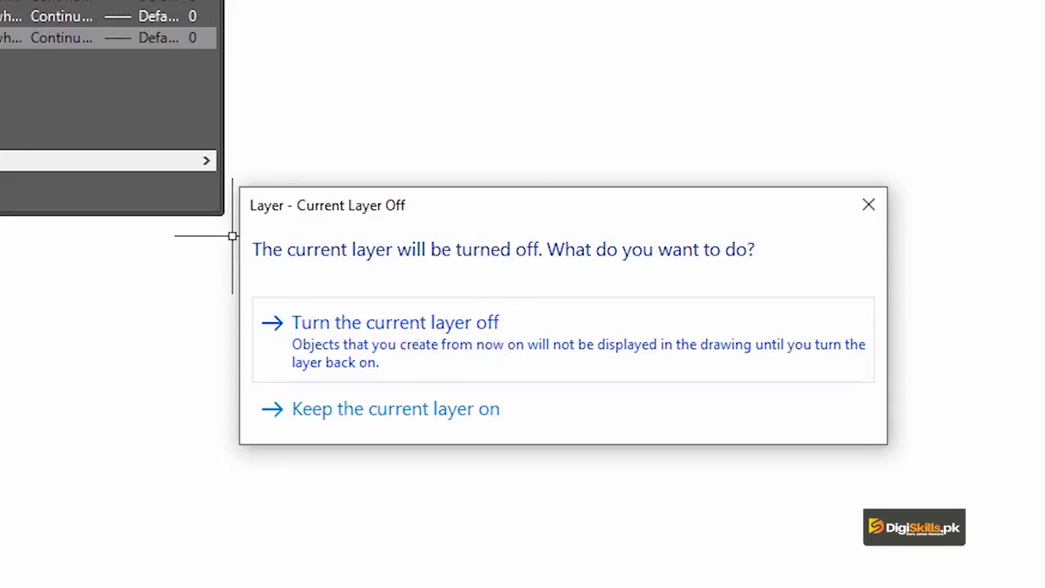
pyautogui.click(466, 359)
pyautogui.click(408, 257)
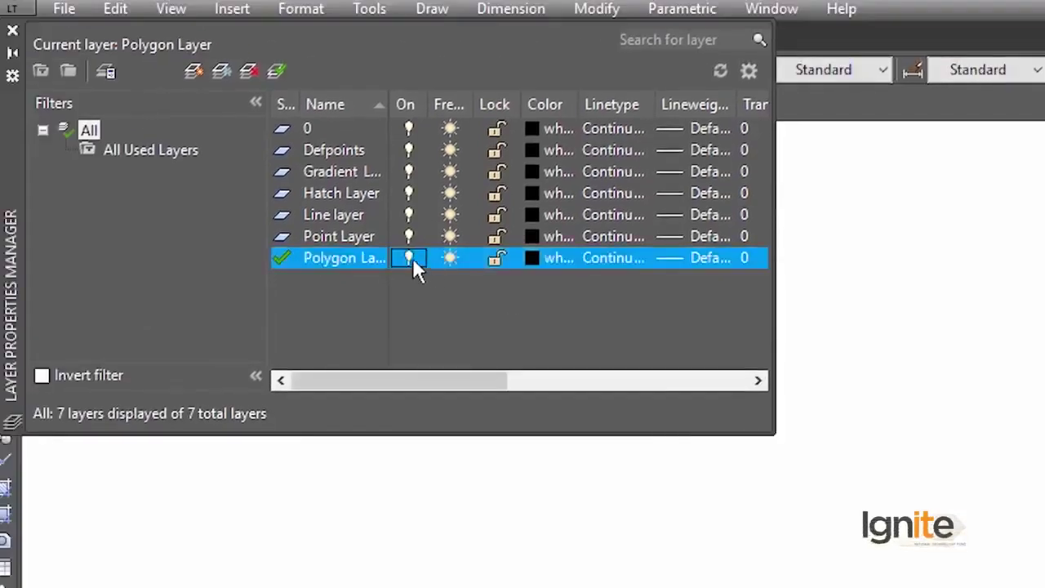
pyautogui.click(408, 214)
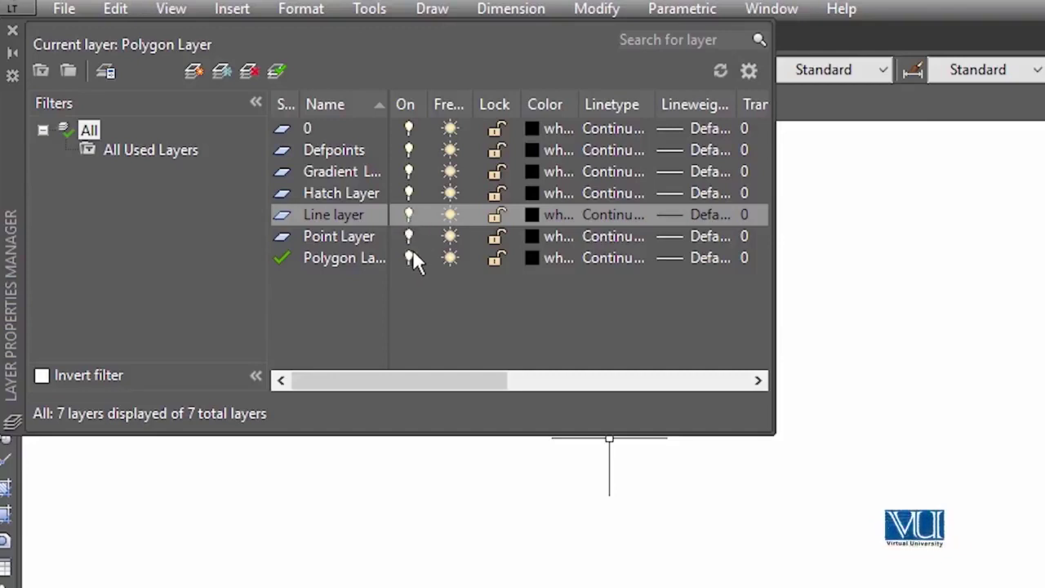
pyautogui.click(450, 130)
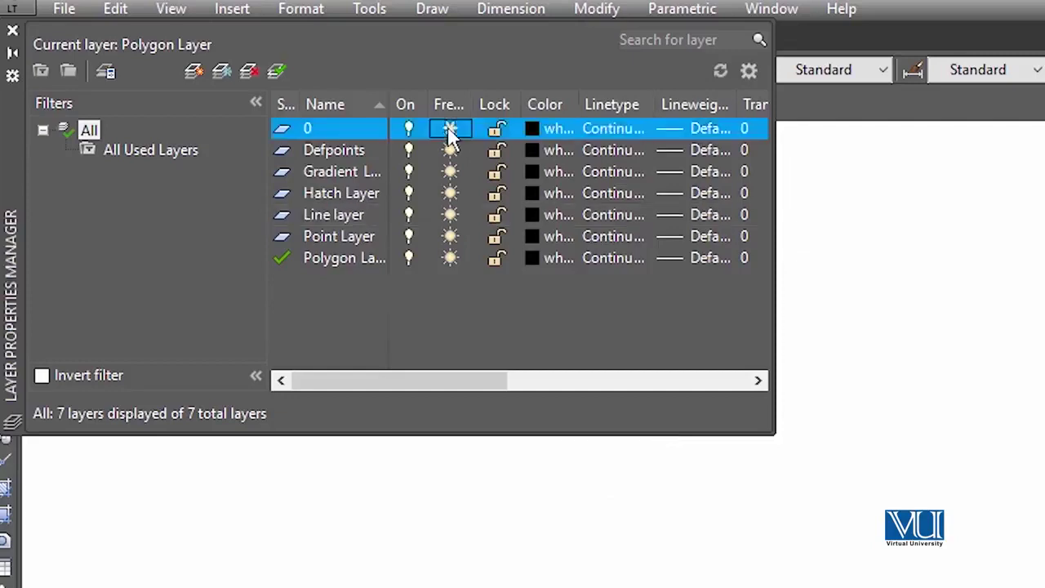
pyautogui.click(450, 150)
pyautogui.click(497, 150)
pyautogui.click(497, 172)
pyautogui.click(450, 172)
pyautogui.click(450, 192)
pyautogui.click(496, 192)
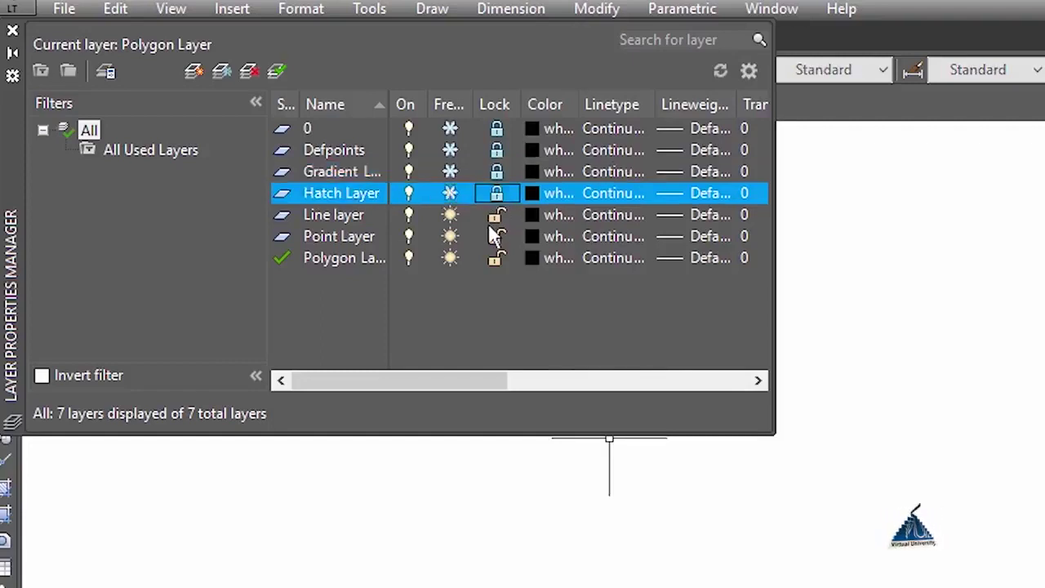
pyautogui.click(449, 217)
pyautogui.click(496, 216)
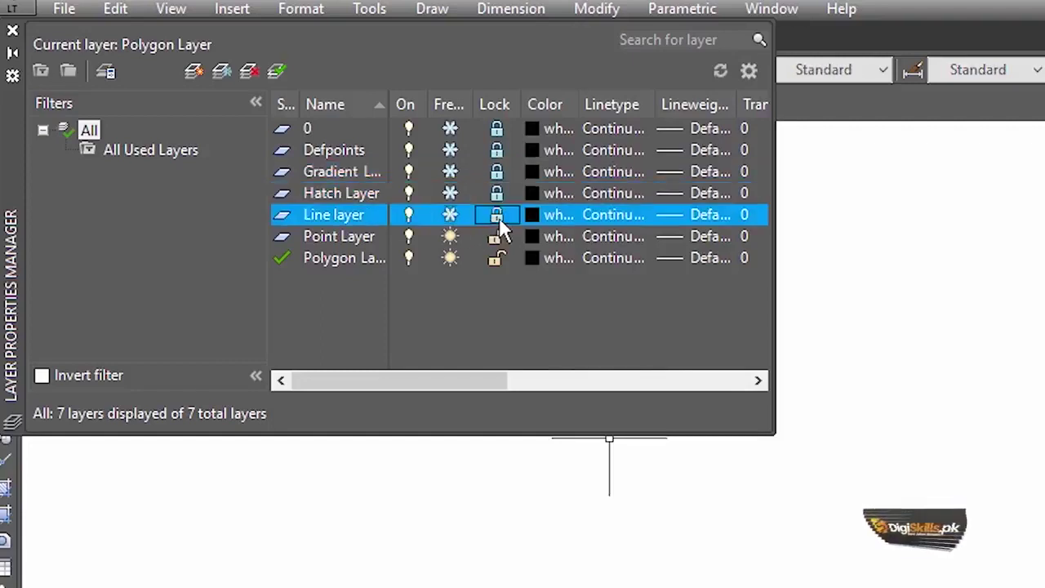
pyautogui.click(450, 236)
pyautogui.click(450, 257)
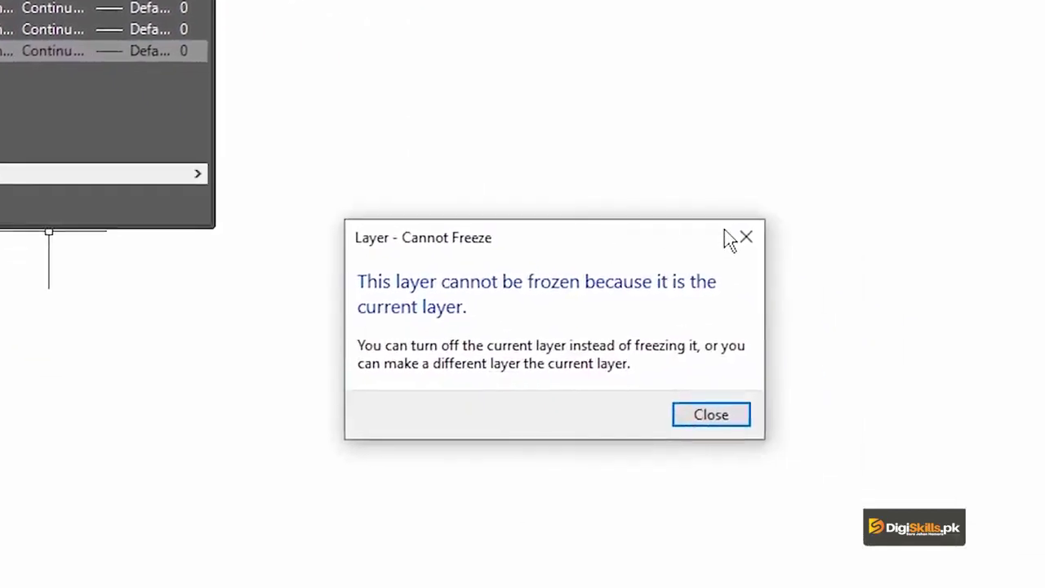
pyautogui.click(745, 238)
pyautogui.click(461, 200)
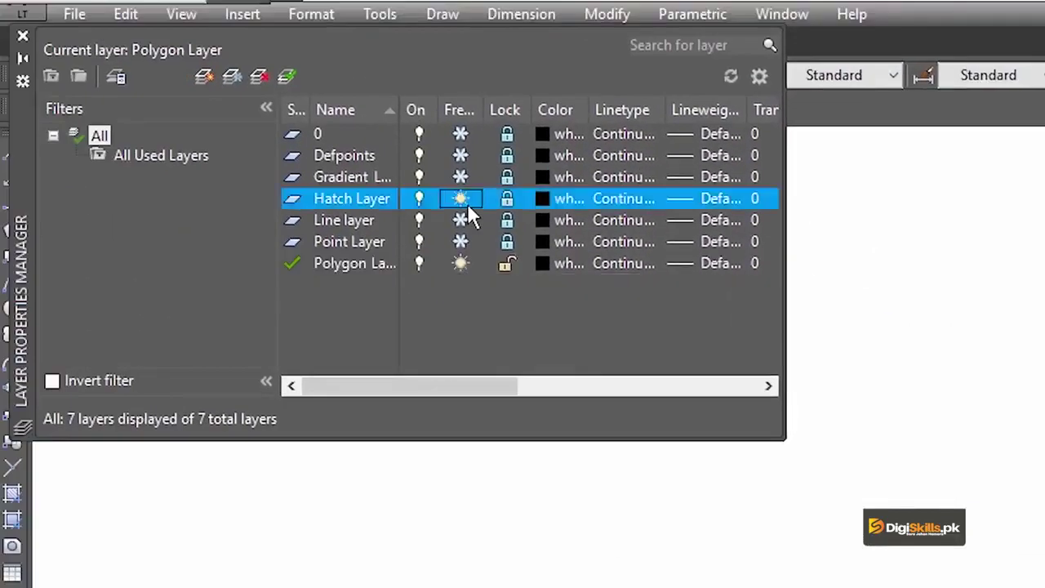
pyautogui.click(461, 176)
pyautogui.click(461, 156)
pyautogui.click(461, 134)
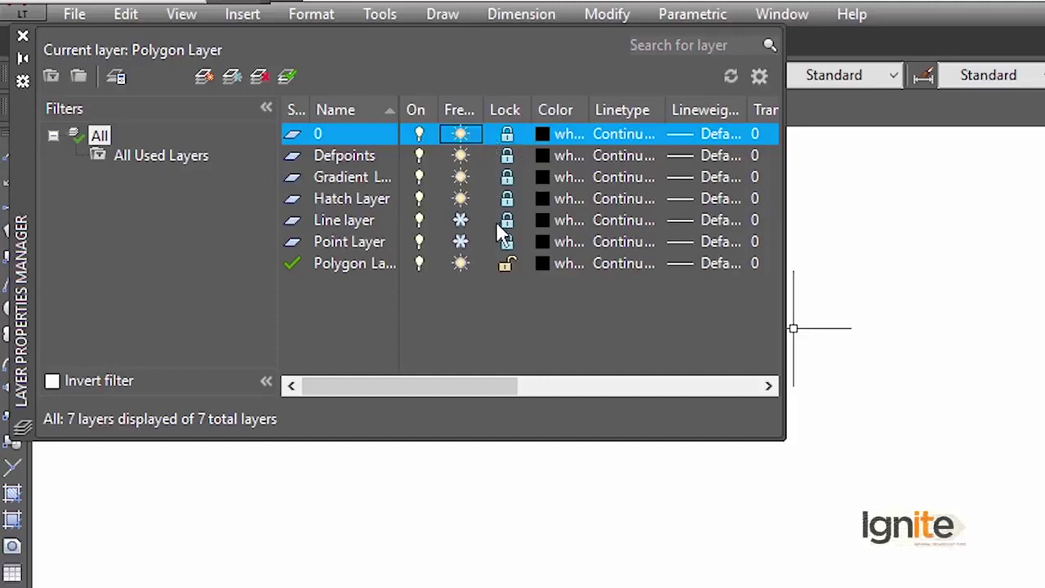
pyautogui.click(462, 221)
pyautogui.click(461, 241)
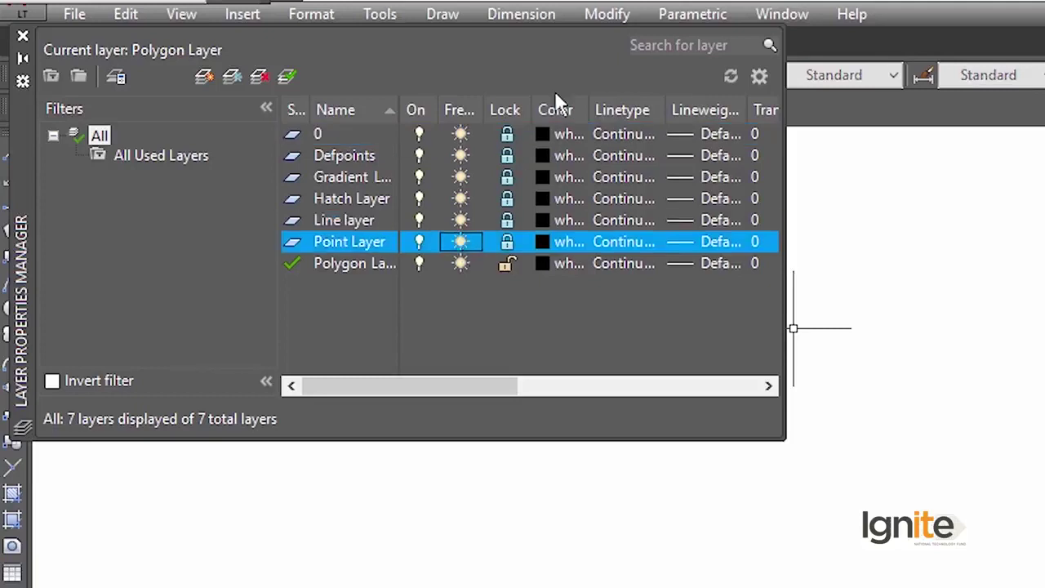
pyautogui.click(508, 134)
pyautogui.click(508, 155)
pyautogui.click(508, 177)
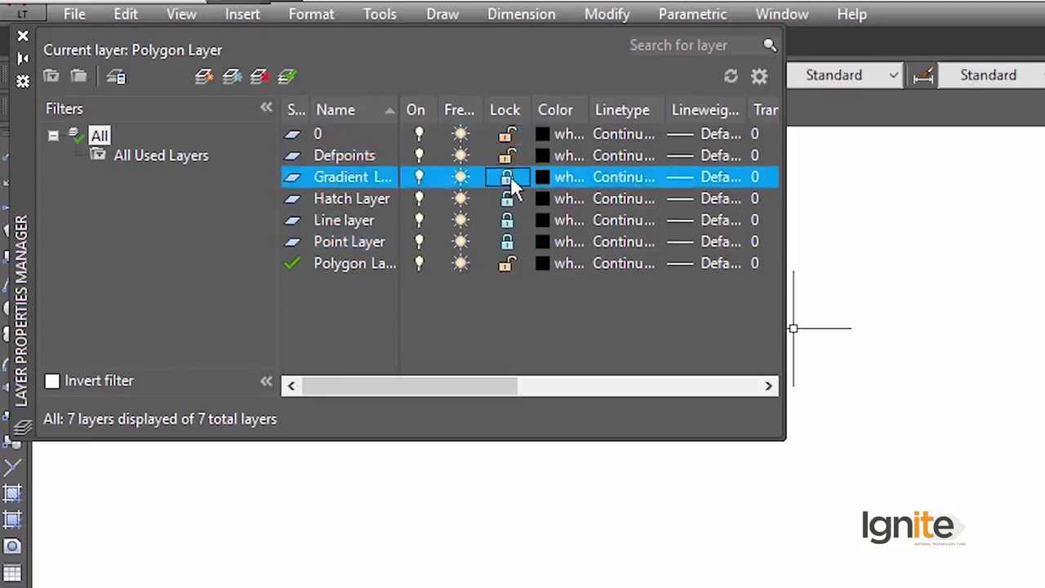
pyautogui.click(508, 199)
pyautogui.click(508, 220)
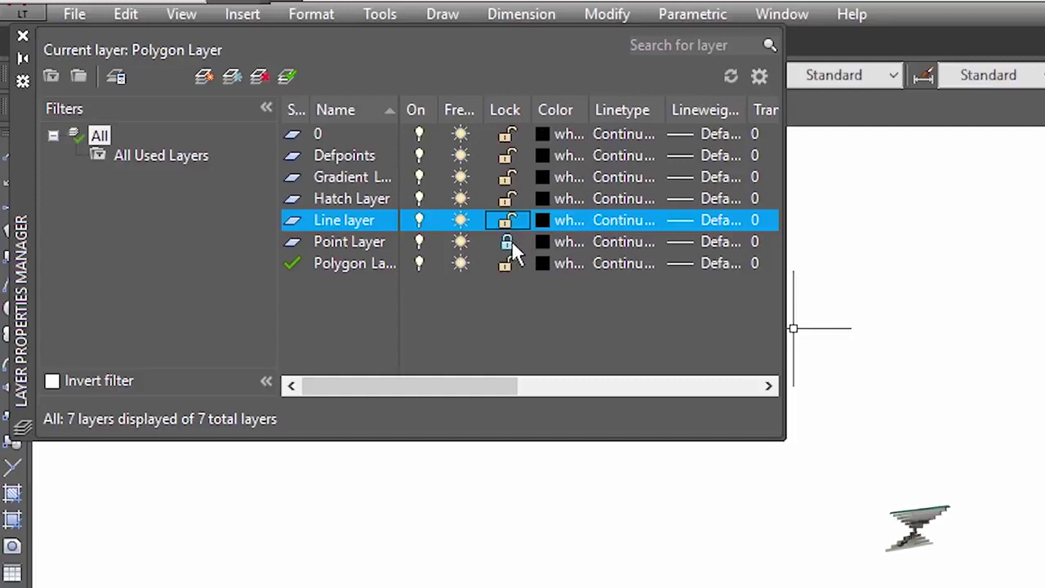
pyautogui.click(508, 242)
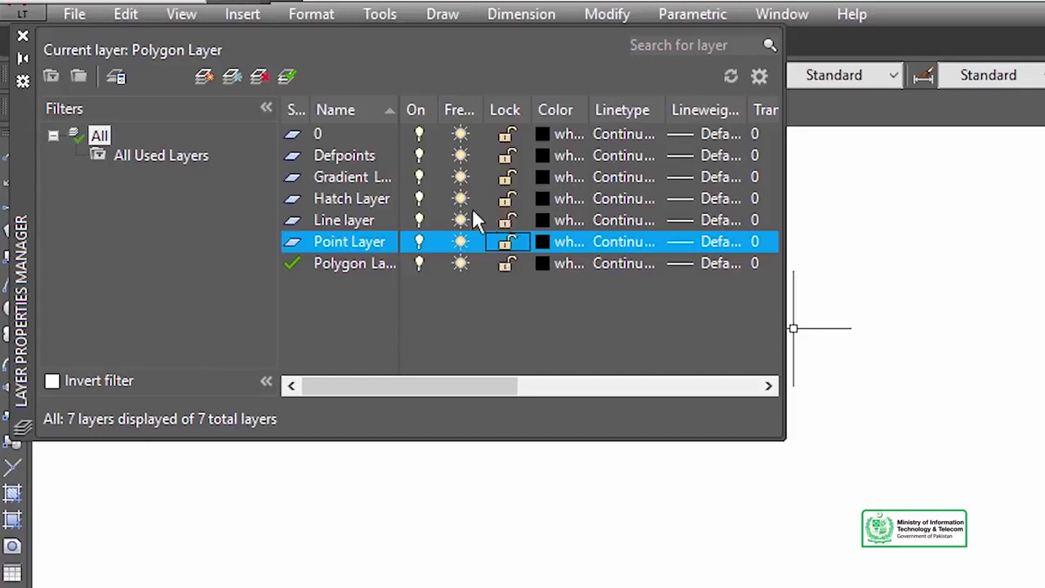
# Step: Colour the Line layer green (102) and the Point Layer magenta (222)
pyautogui.click(541, 220)
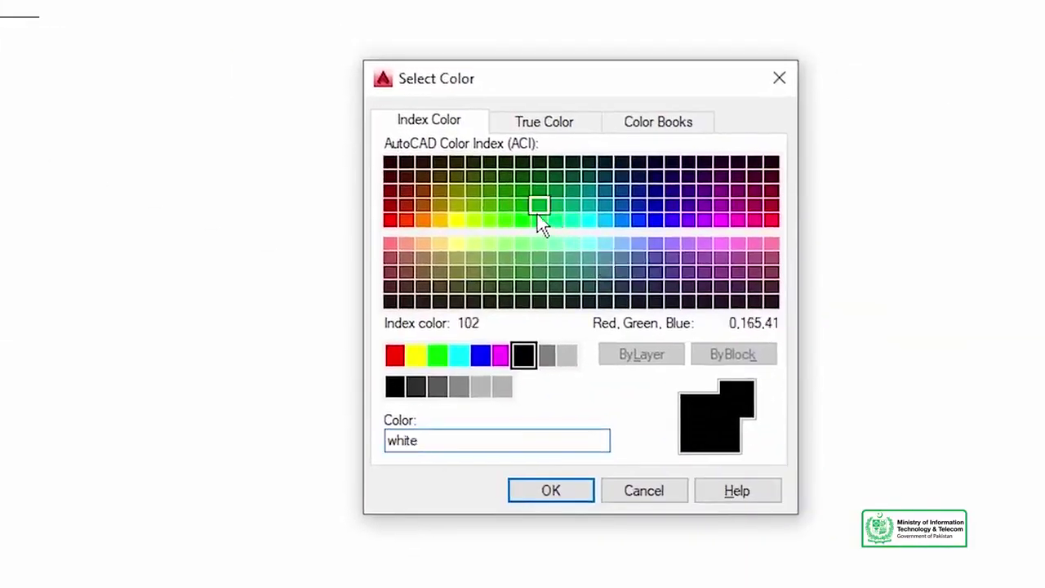
pyautogui.click(539, 206)
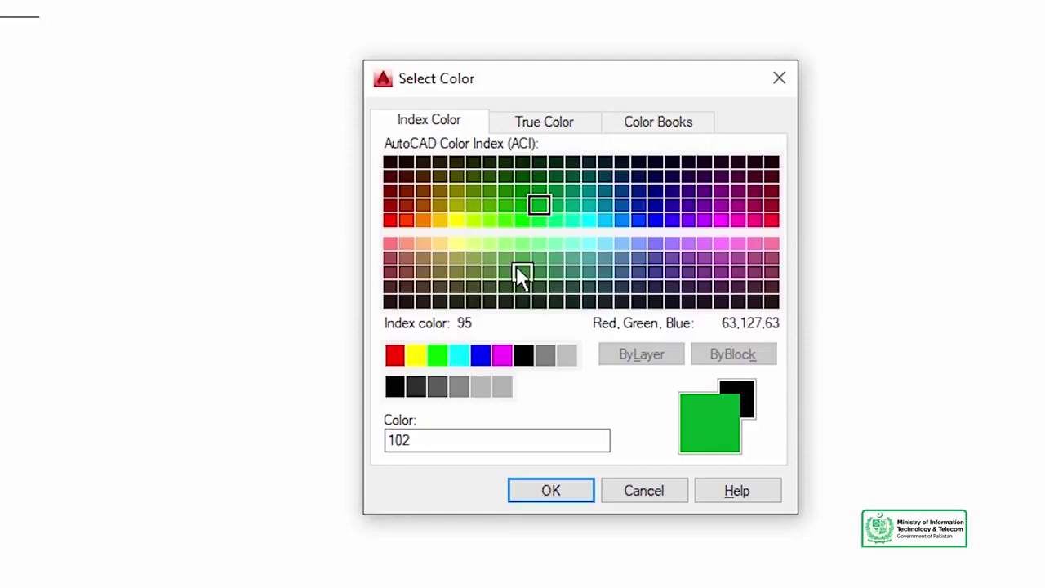
pyautogui.click(548, 501)
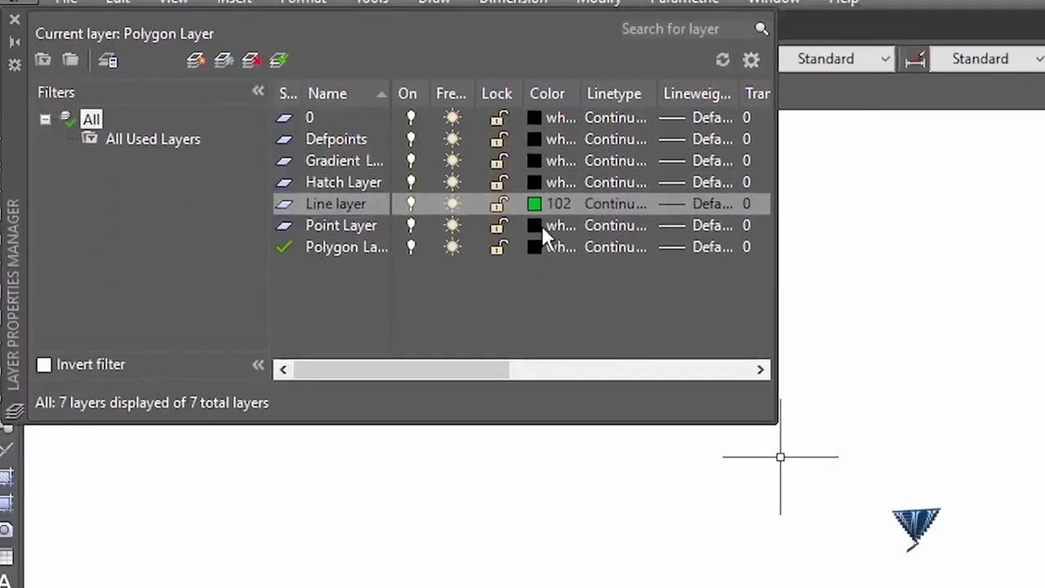
pyautogui.click(536, 221)
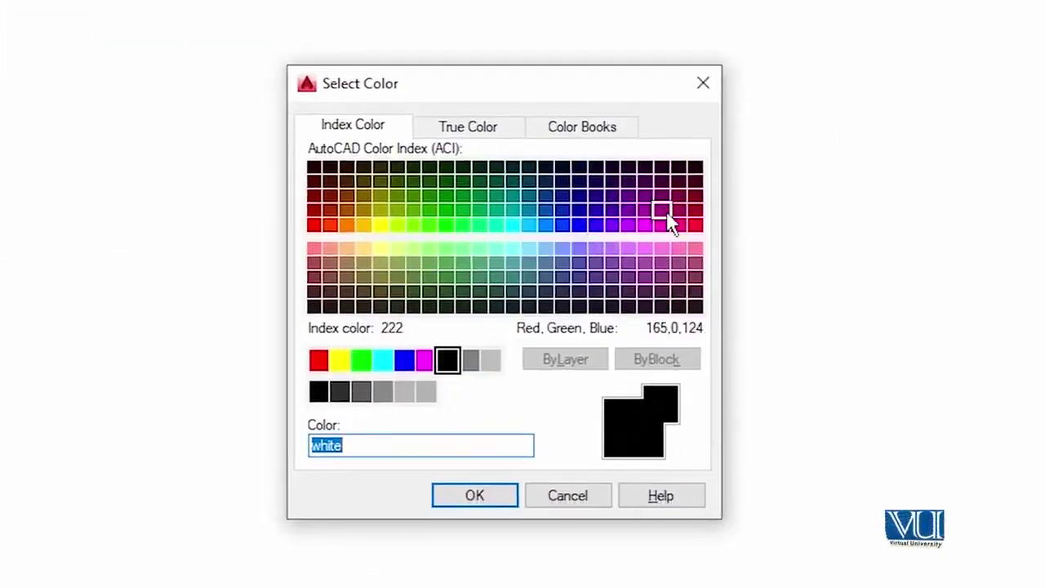
pyautogui.click(664, 212)
pyautogui.click(509, 497)
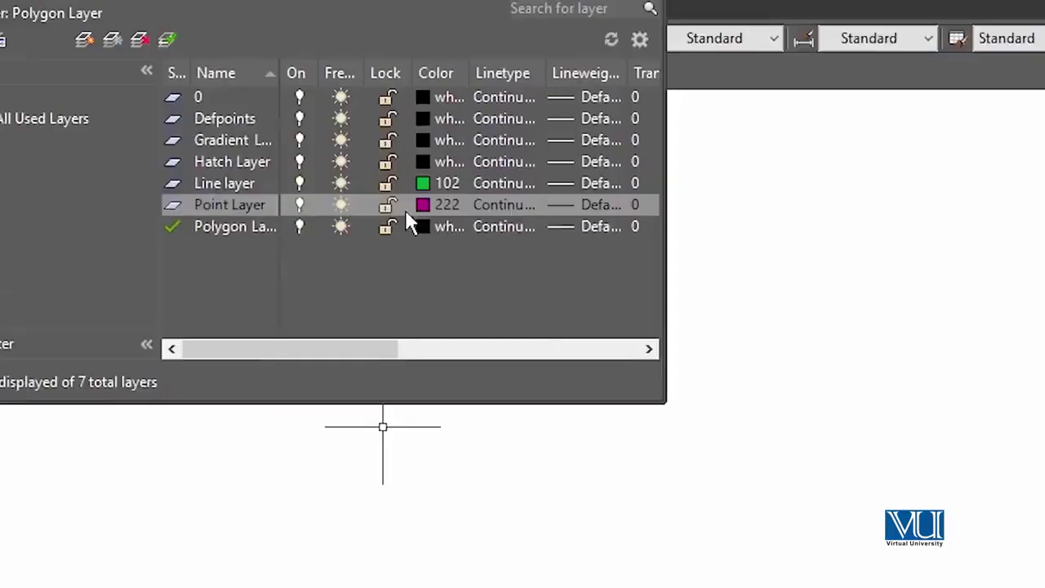
# Step: Colour the Polygon Layer yellow (50) and the Gradient Layer blue (170)
pyautogui.click(535, 263)
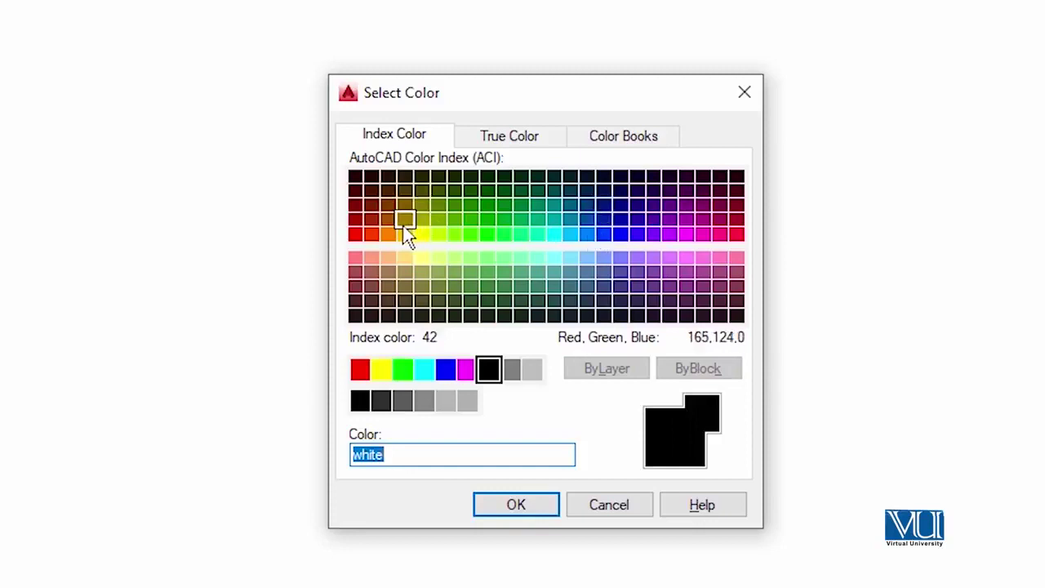
pyautogui.click(422, 235)
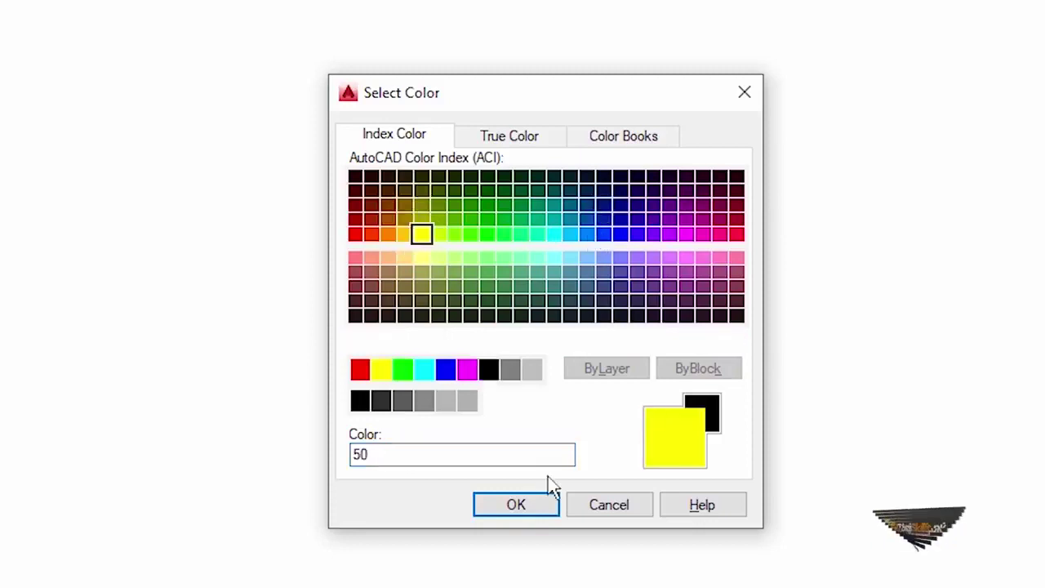
pyautogui.click(527, 506)
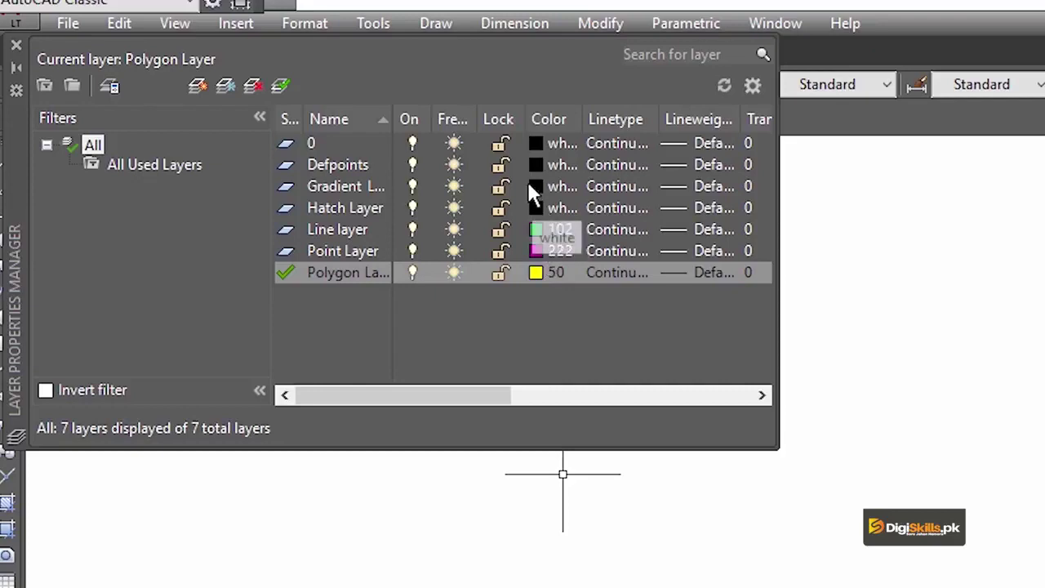
pyautogui.click(539, 187)
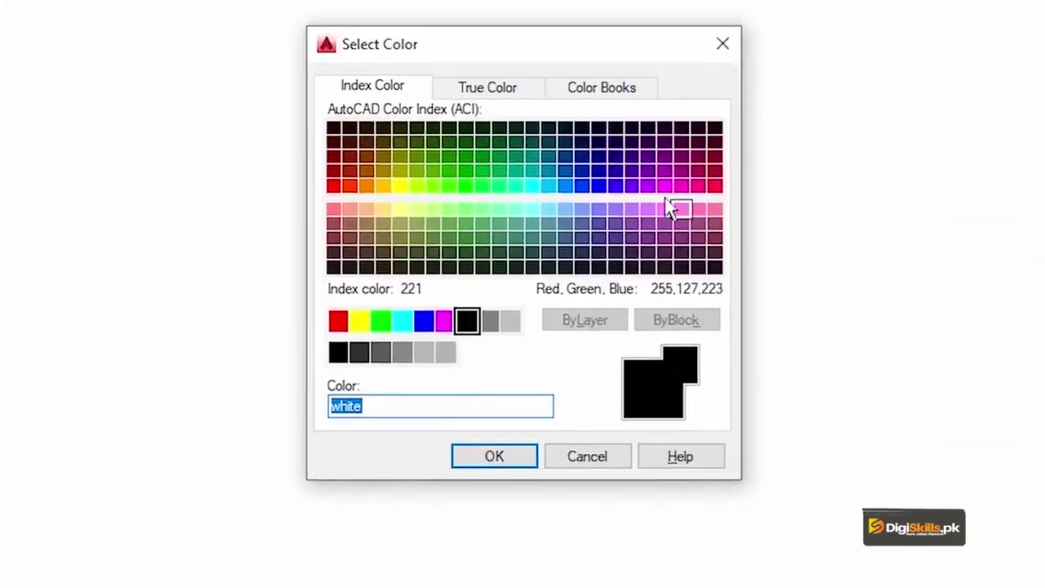
pyautogui.click(599, 187)
pyautogui.click(487, 457)
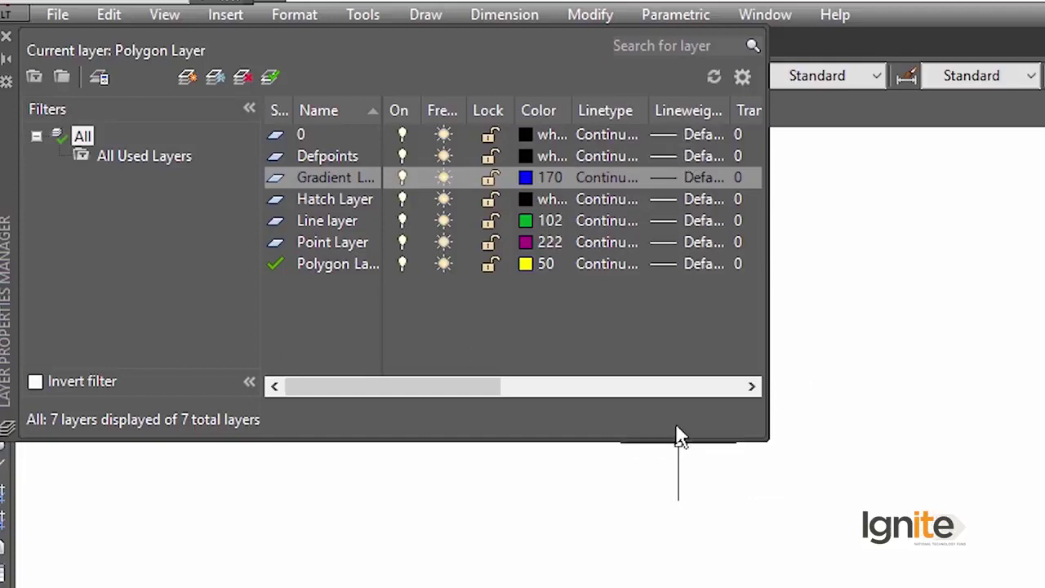
pyautogui.click(750, 388)
pyautogui.click(750, 388)
# Step: Leave layer 0's lineweight unchanged, widen the Transparency column, and close Layer Properties
pyautogui.click(750, 388)
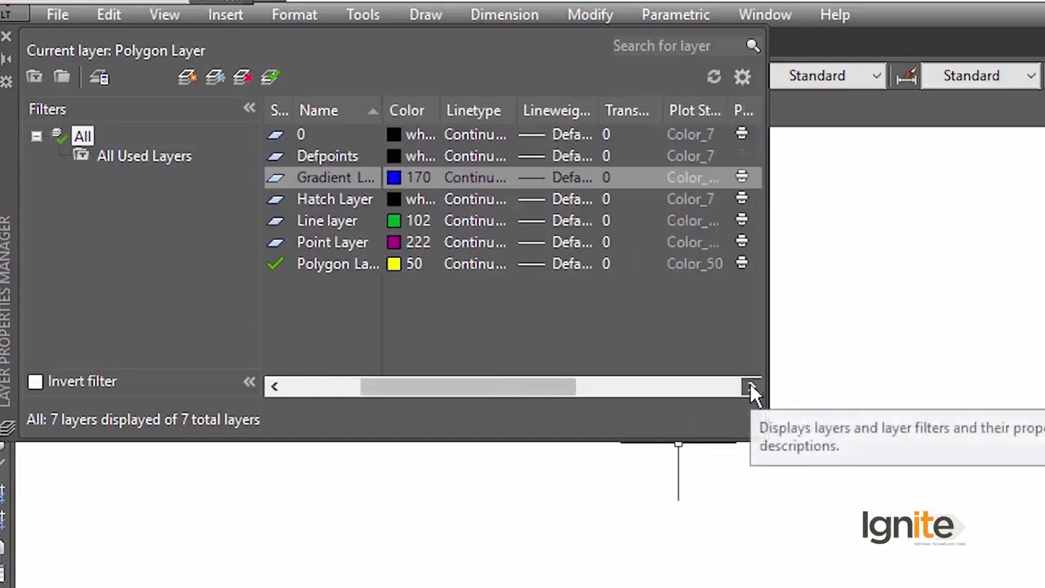
pyautogui.click(528, 134)
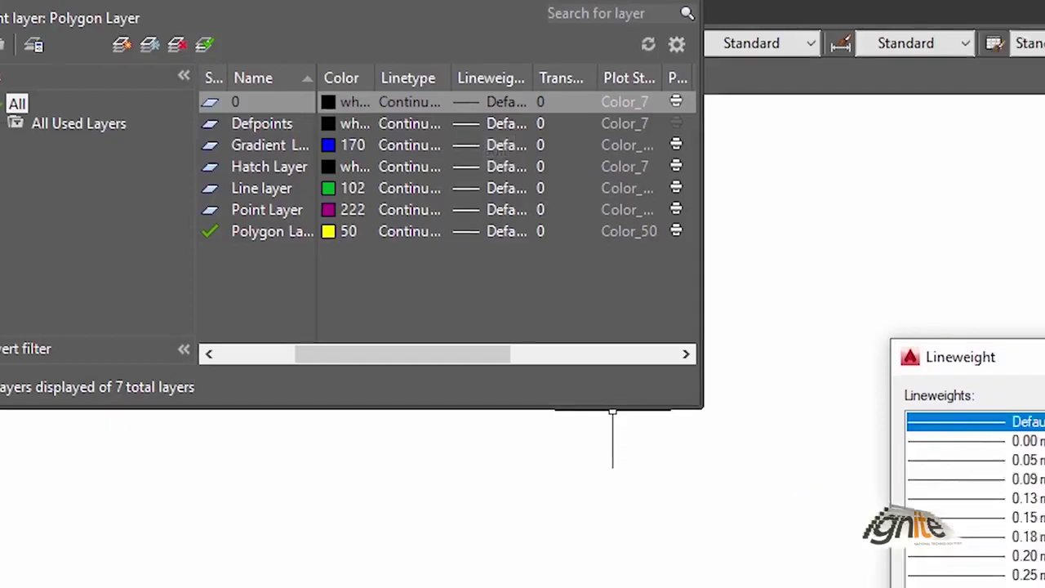
pyautogui.scroll(-5, 584, 233)
pyautogui.scroll(1, 555, 222)
pyautogui.scroll(5, 588, 204)
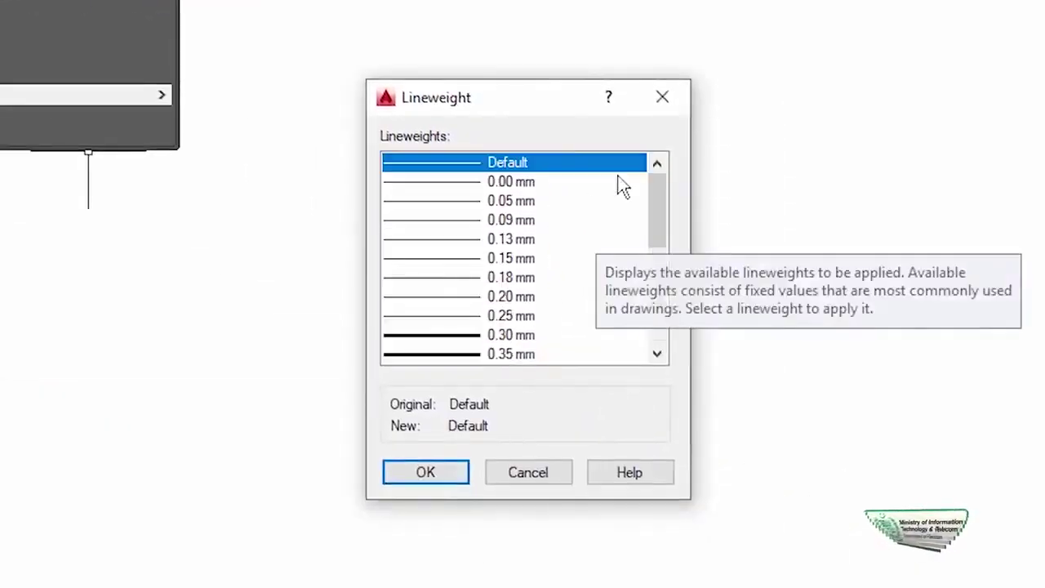
pyautogui.click(662, 100)
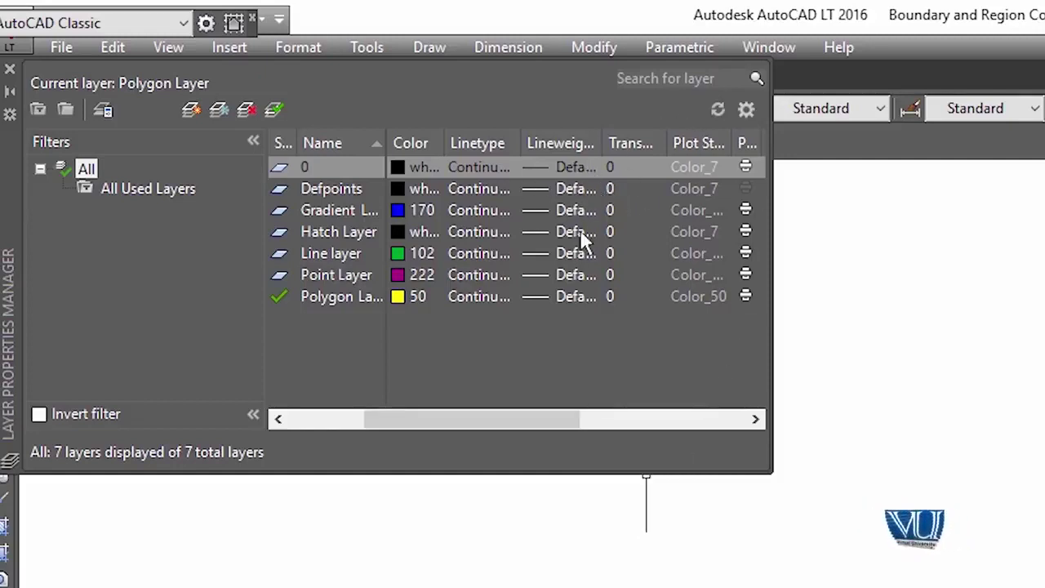
pyautogui.moveTo(667, 139); pyautogui.dragTo(725, 135)
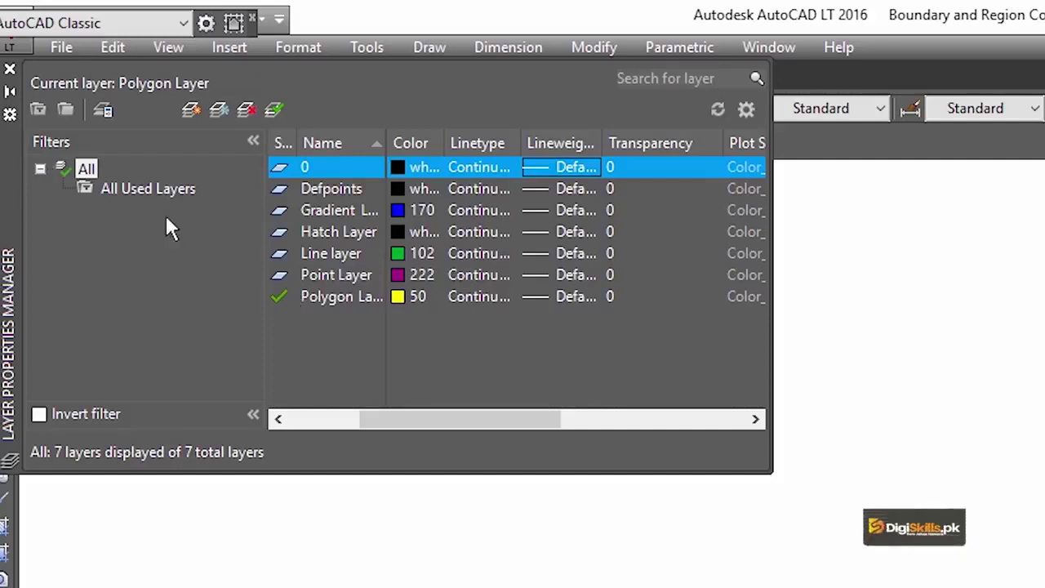
pyautogui.click(10, 69)
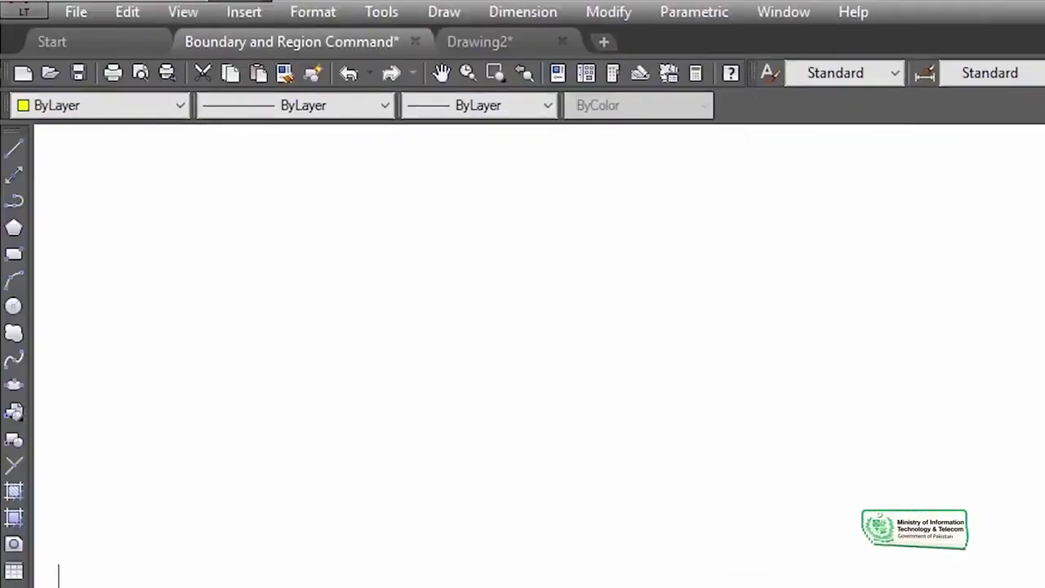
# Step: Draw an inscribed pentagon from a centre and radius point, then zoom and pan to centre it
pyautogui.click(14, 232)
pyautogui.write('8')
pyautogui.press('Return')
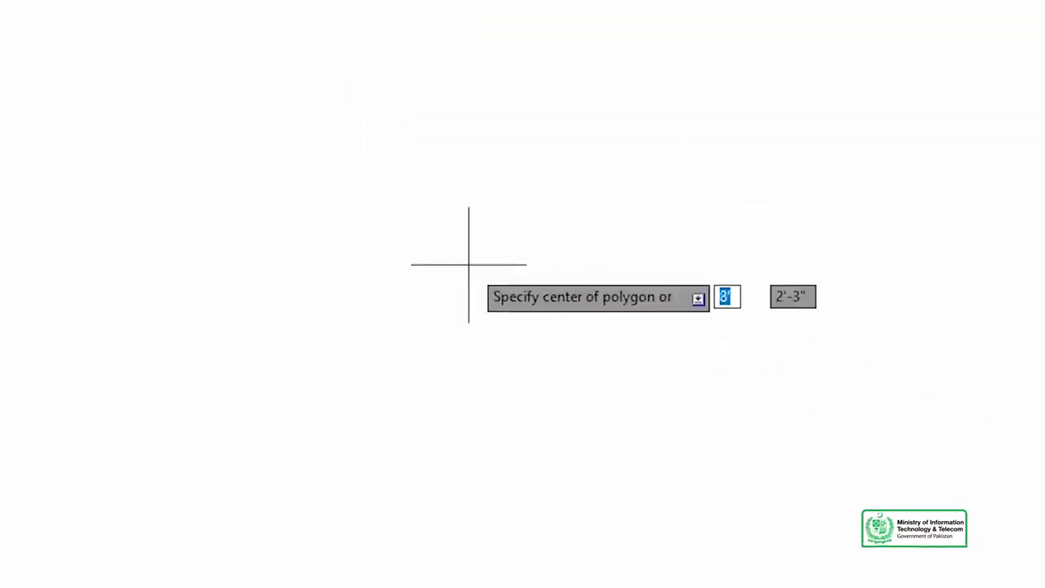
pyautogui.click(383, 236)
pyautogui.click(464, 301)
pyautogui.click(371, 204)
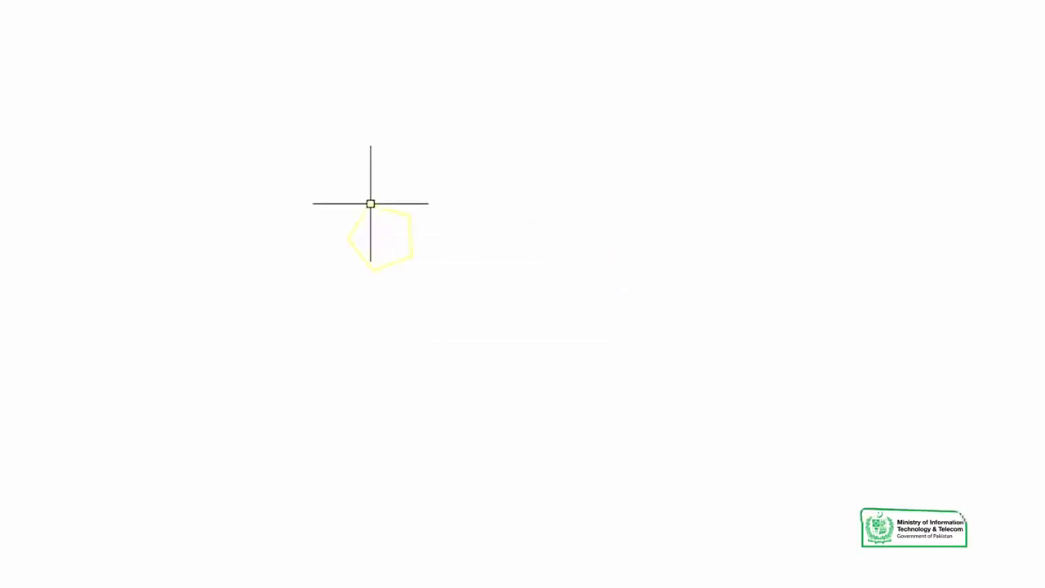
pyautogui.scroll(3, 406, 217)
pyautogui.scroll(3, 406, 217)
pyautogui.scroll(3, 402, 216)
pyautogui.scroll(-2, 380, 239)
pyautogui.moveTo(283, 334); pyautogui.dragTo(418, 290, button='middle')
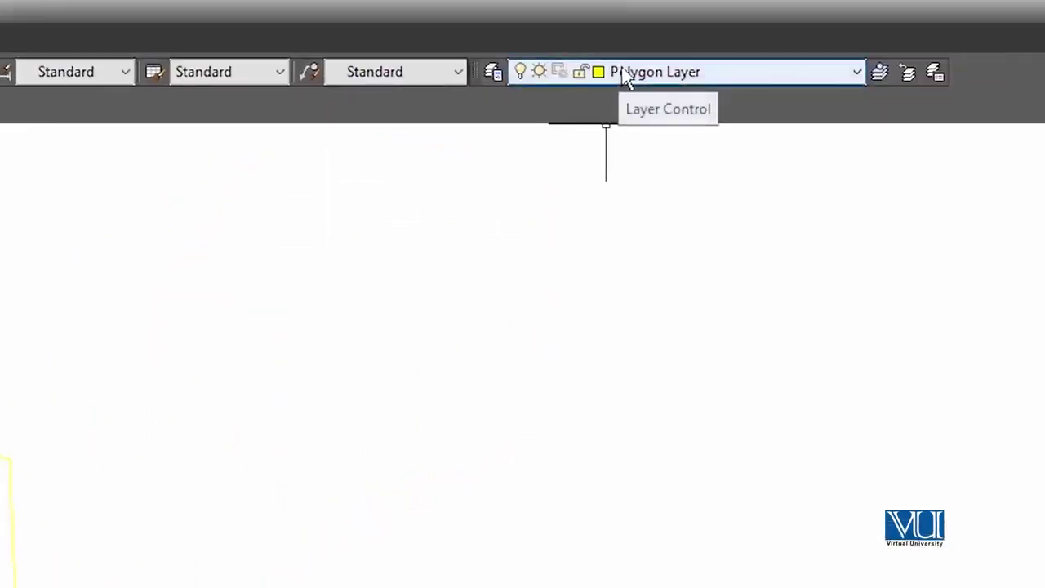
# Step: Set Line layer current via Layer Control, double-checking it in the Layer Properties Manager
pyautogui.click(625, 73)
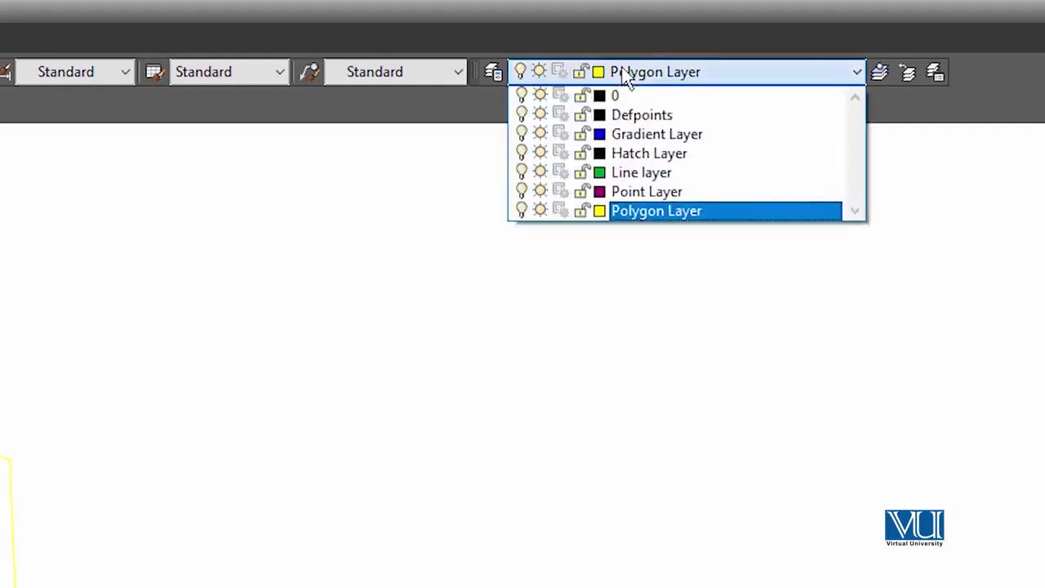
pyautogui.click(647, 173)
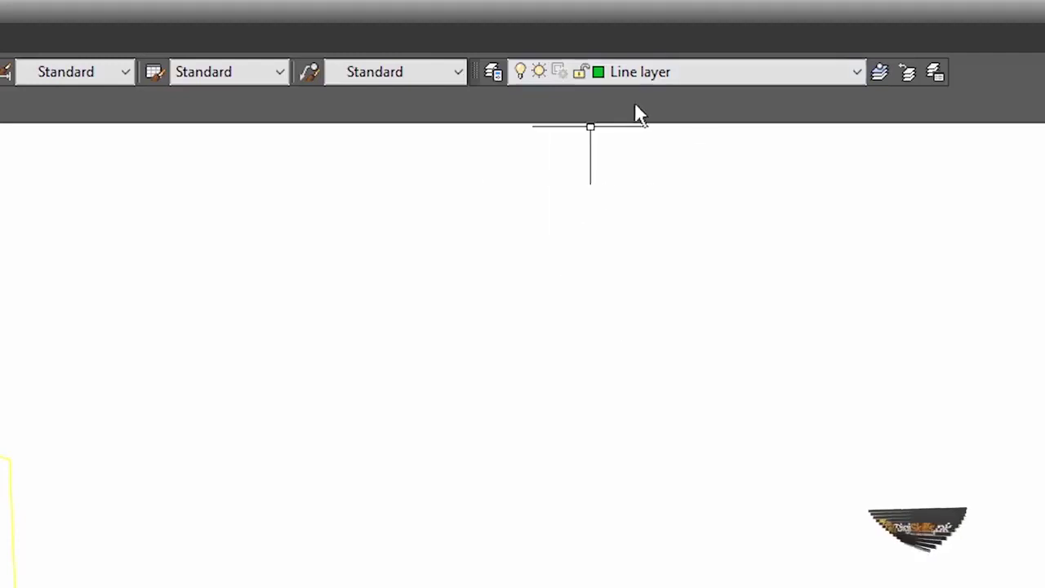
pyautogui.click(494, 71)
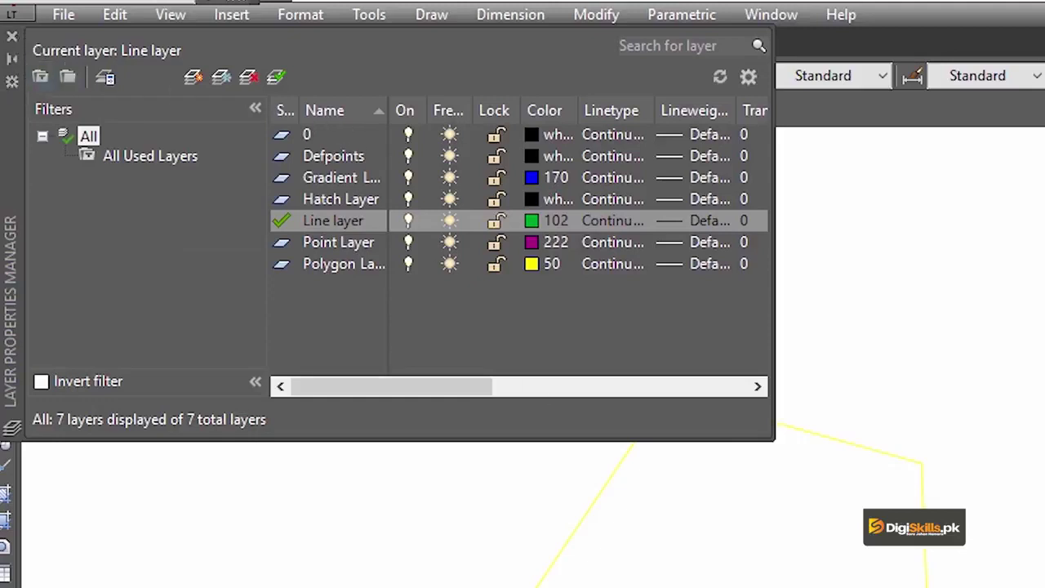
pyautogui.doubleClick(280, 199)
pyautogui.doubleClick(280, 220)
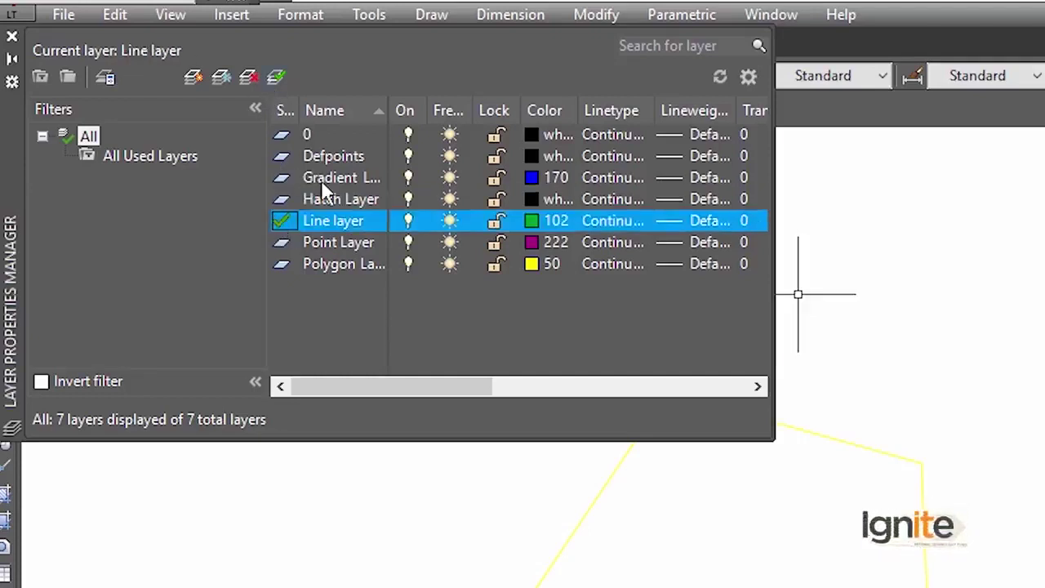
pyautogui.doubleClick(321, 179)
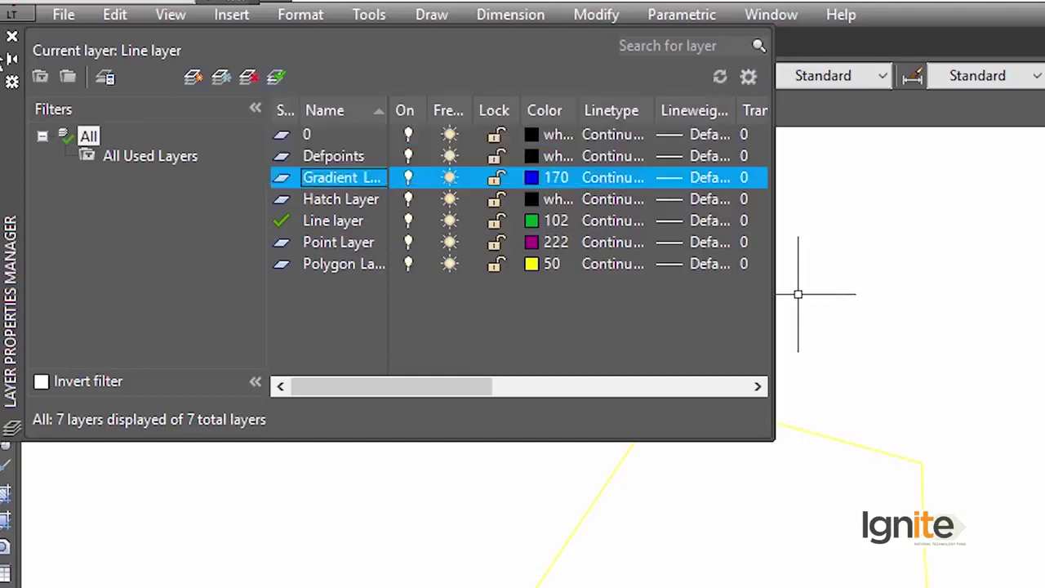
pyautogui.click(12, 37)
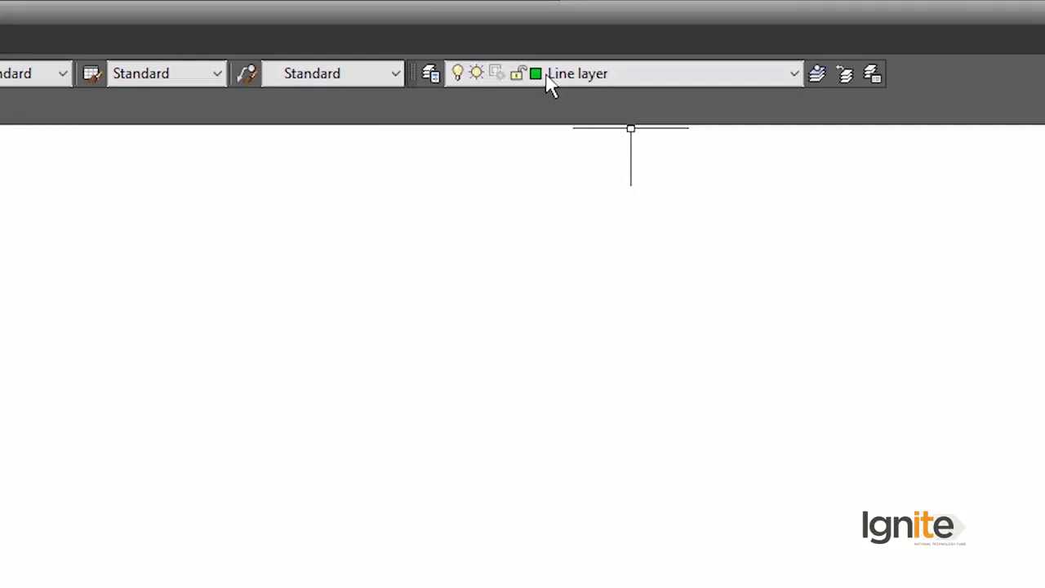
pyautogui.click(549, 78)
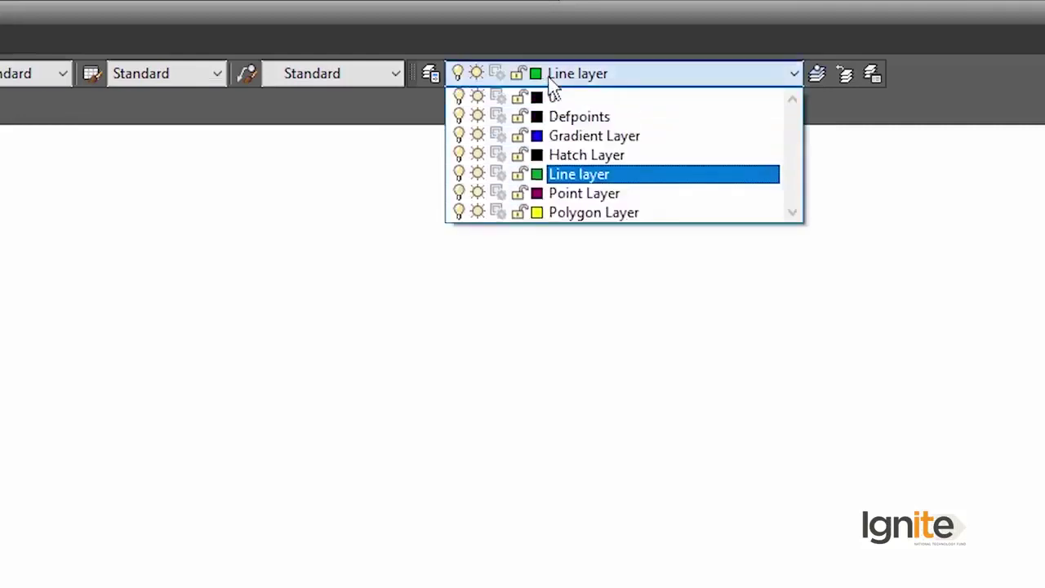
pyautogui.click(596, 174)
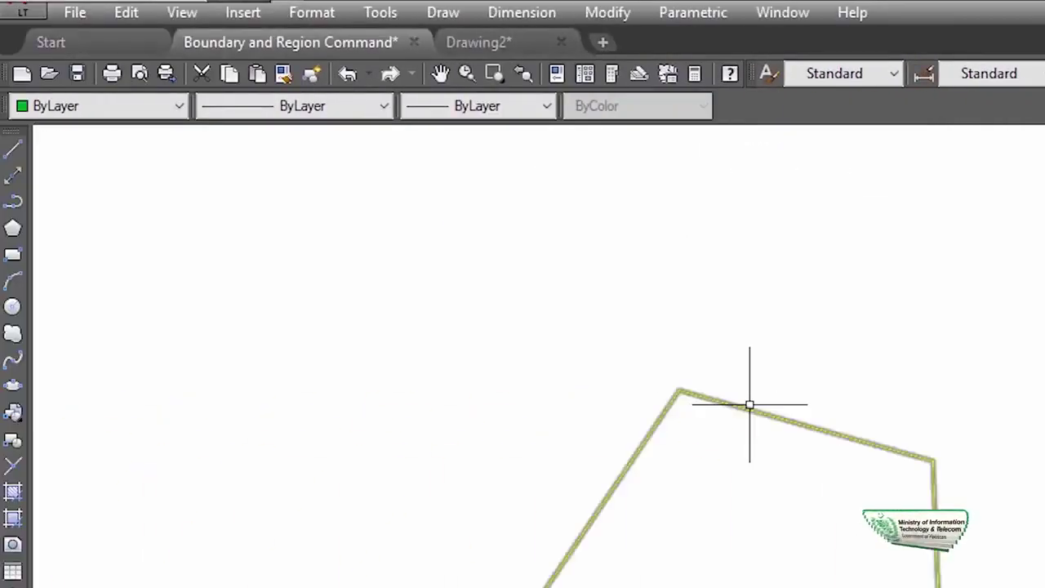
# Step: Draw a chain of four connected green line segments beside the pentagon
pyautogui.click(12, 155)
pyautogui.click(241, 174)
pyautogui.click(903, 306)
pyautogui.click(856, 536)
pyautogui.click(568, 338)
pyautogui.click(567, 502)
pyautogui.press('Return')
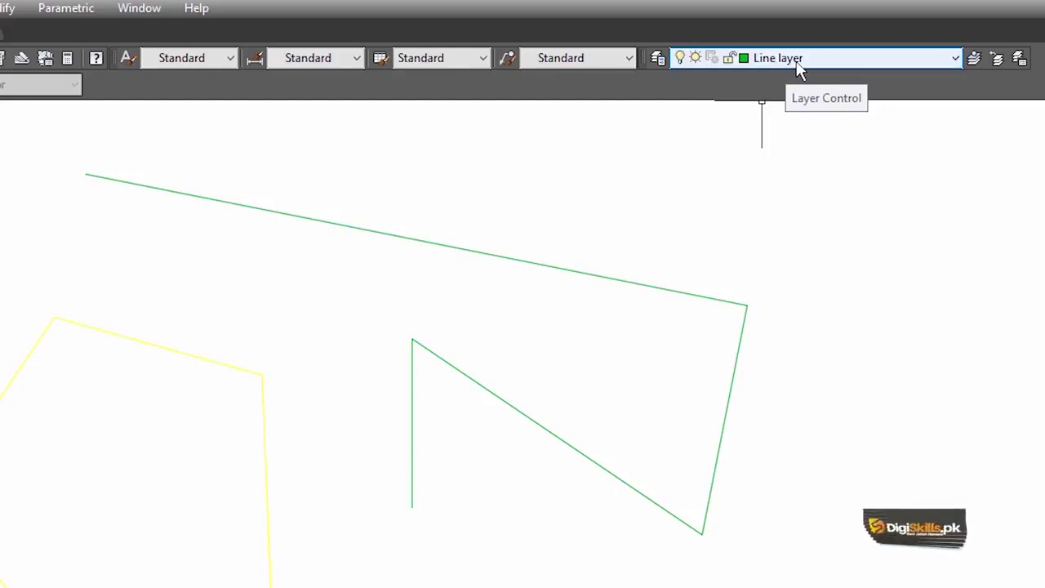
pyautogui.click(778, 58)
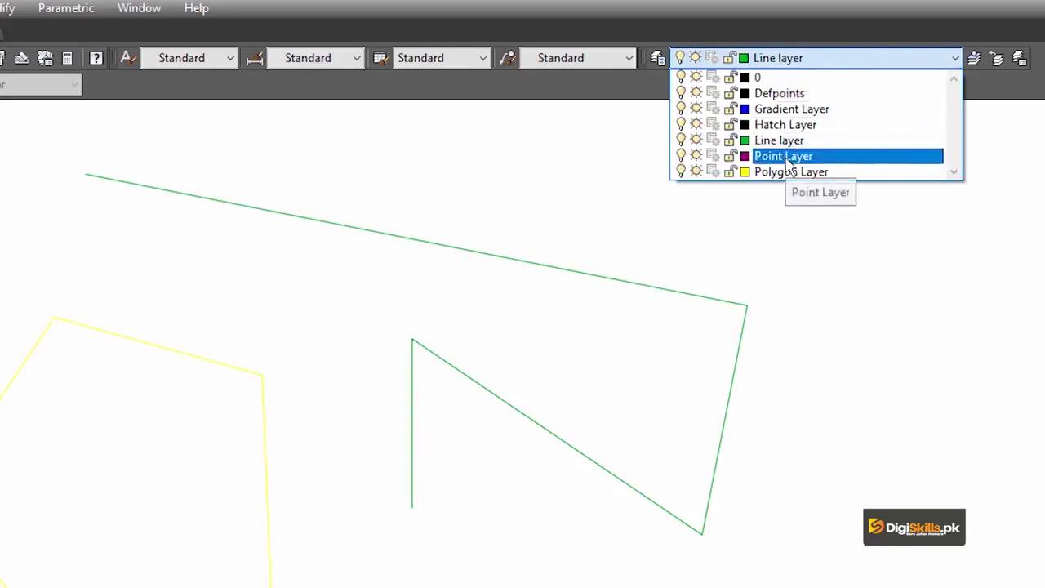
# Step: Make Point Layer current and place several points with Multiple Point right of the lines
pyautogui.click(792, 156)
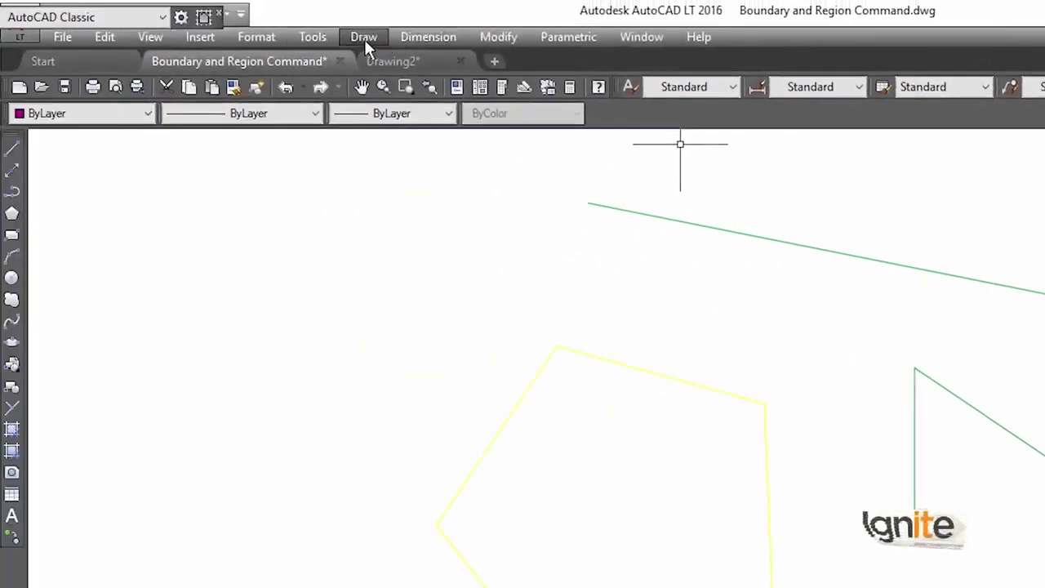
pyautogui.click(365, 38)
pyautogui.moveTo(425, 404)
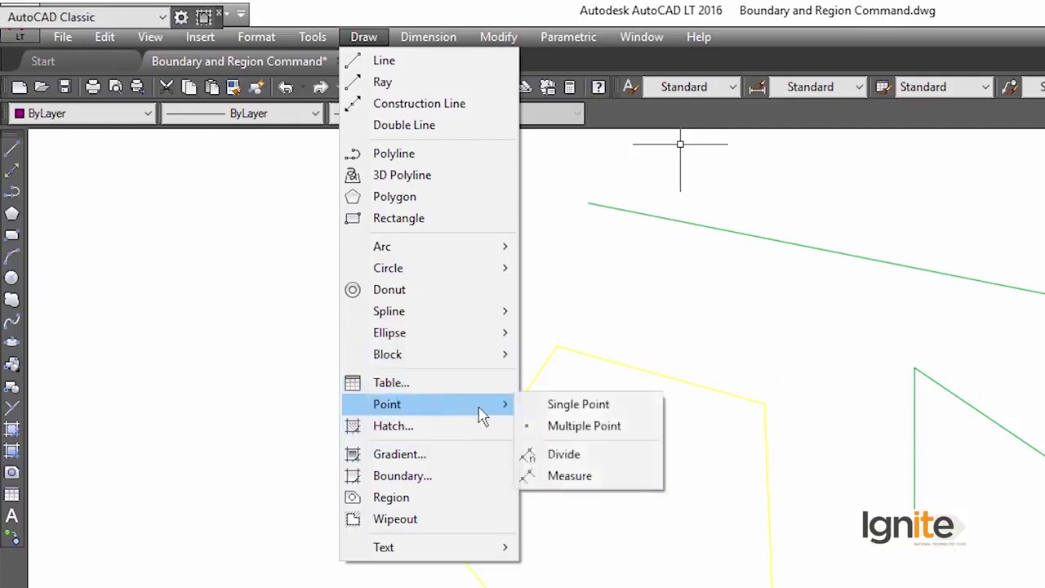
pyautogui.click(597, 427)
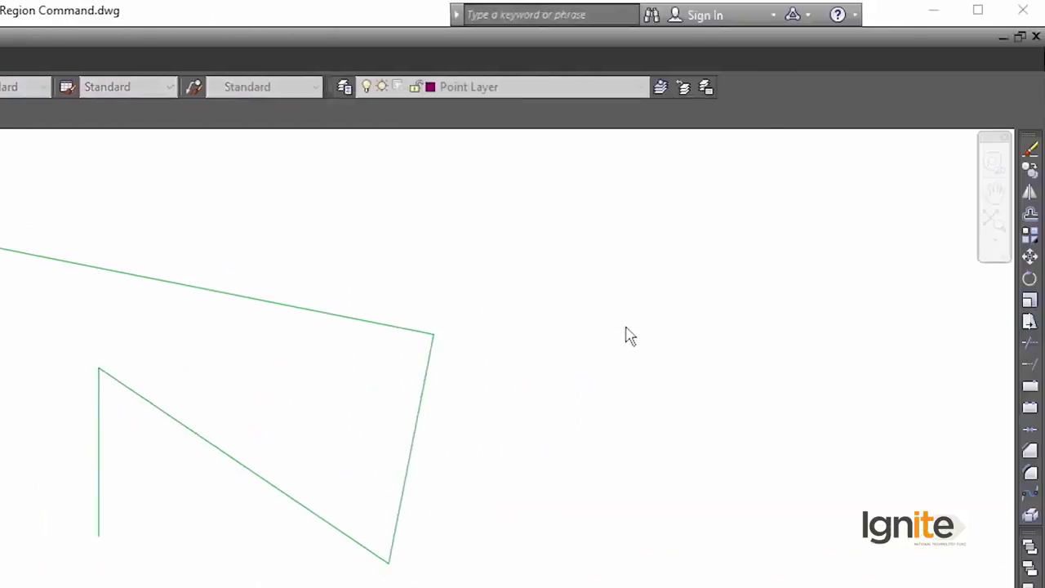
pyautogui.click(674, 295)
pyautogui.click(649, 355)
pyautogui.click(599, 463)
pyautogui.click(707, 447)
pyautogui.click(735, 355)
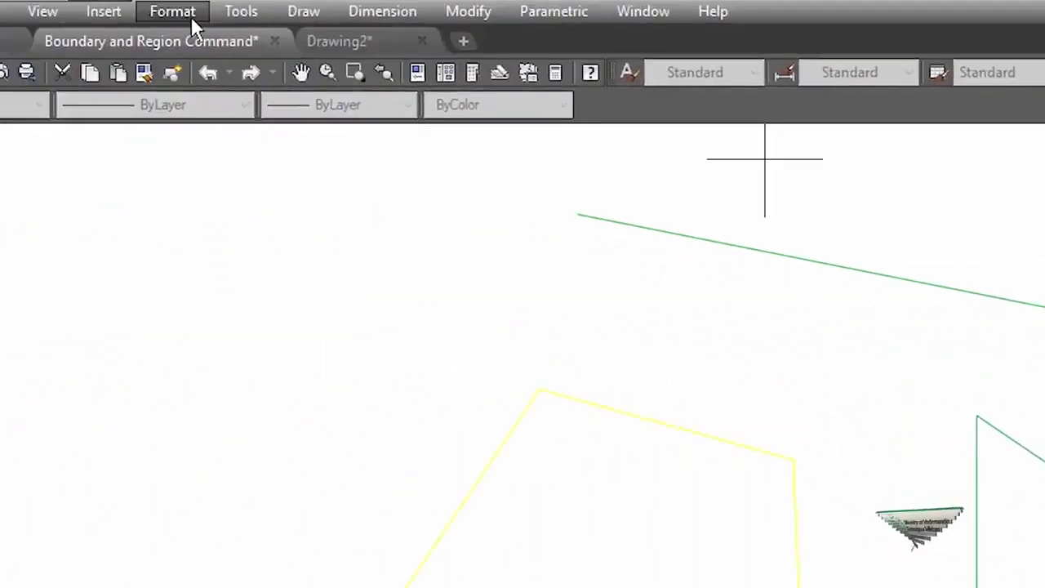
pyautogui.click(191, 19)
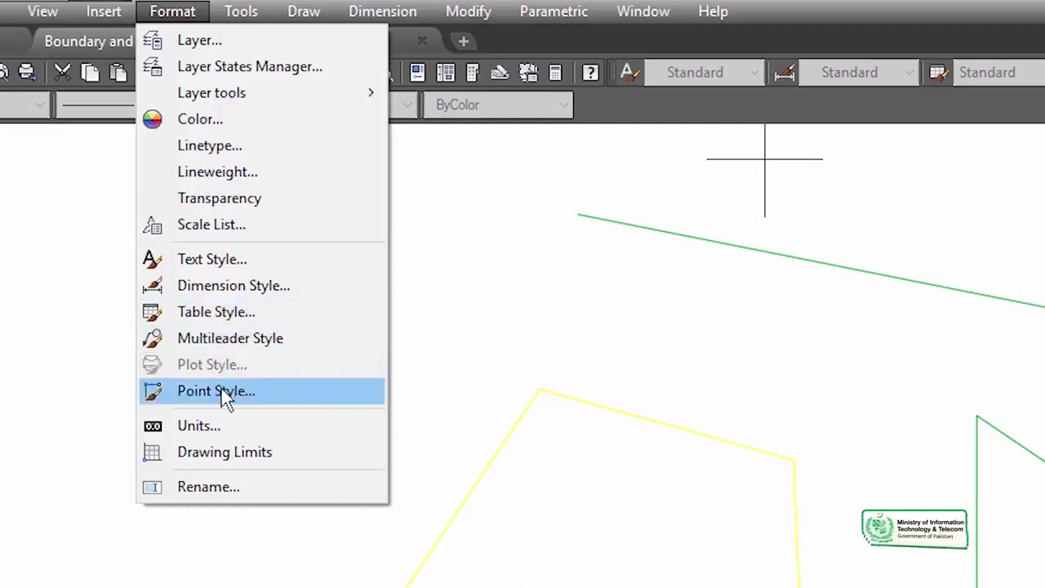
# Step: Set the point style to the plus-sign marker
pyautogui.click(226, 396)
pyautogui.click(404, 186)
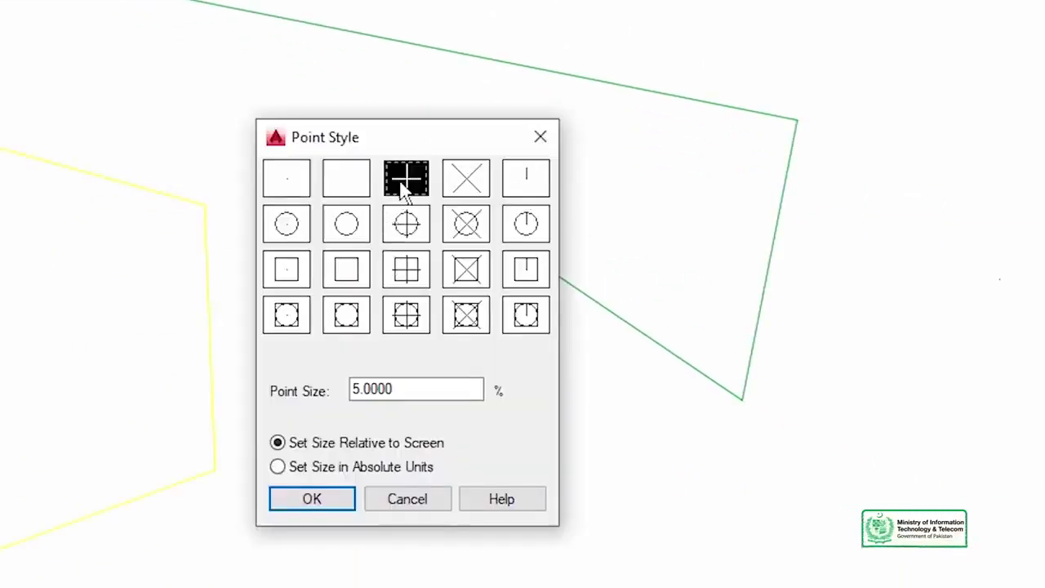
pyautogui.click(312, 499)
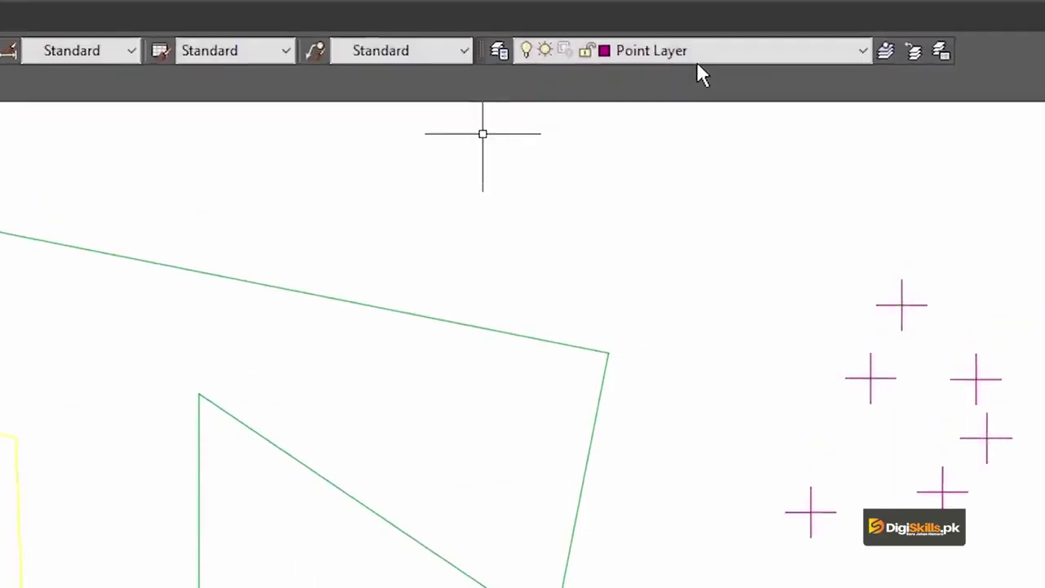
# Step: Make Gradient Layer current from Layer Control, then zoom in and select the pentagon
pyautogui.click(694, 57)
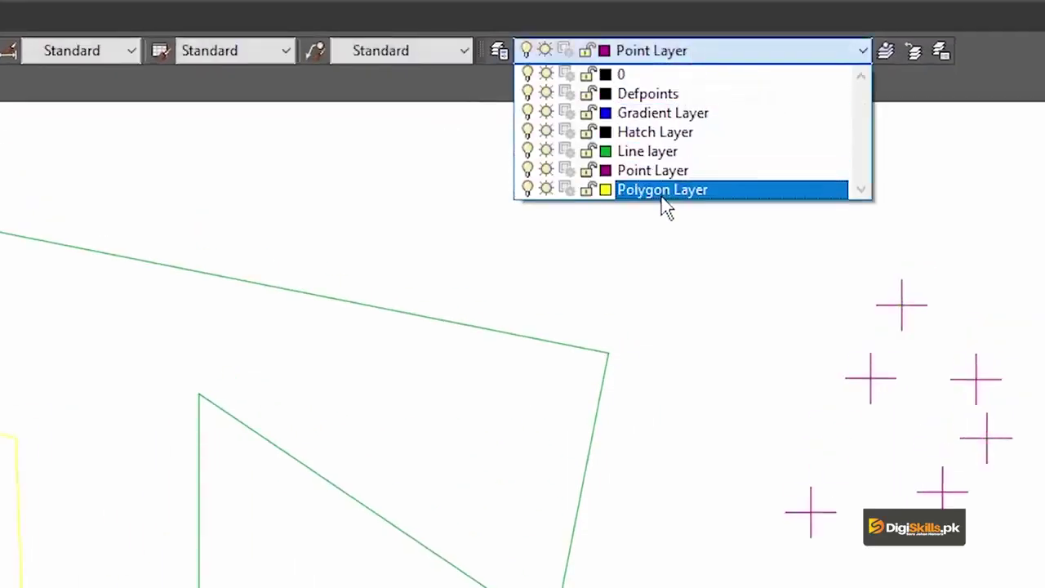
pyautogui.click(654, 113)
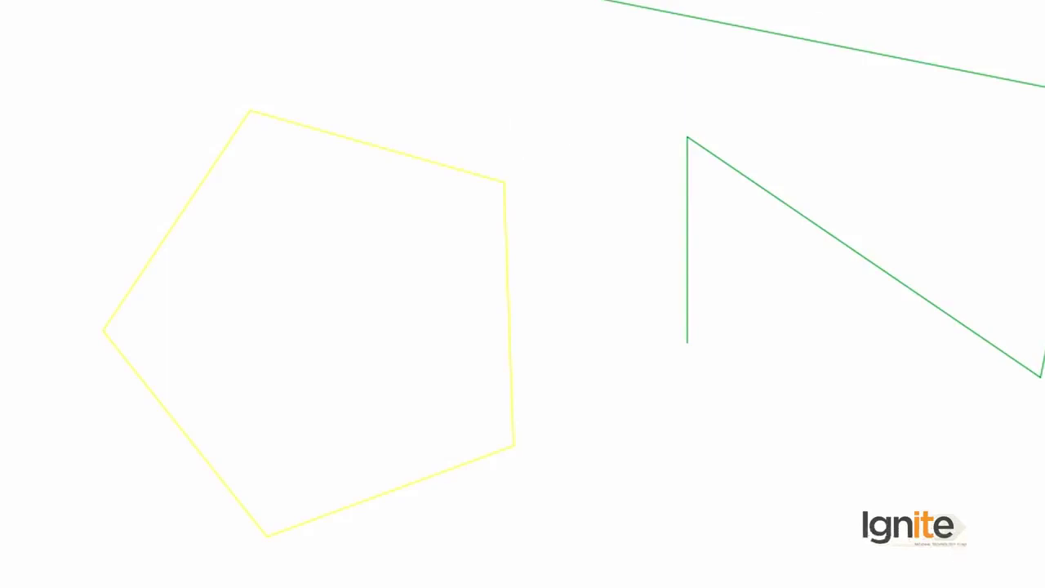
pyautogui.scroll(2, 250, 158)
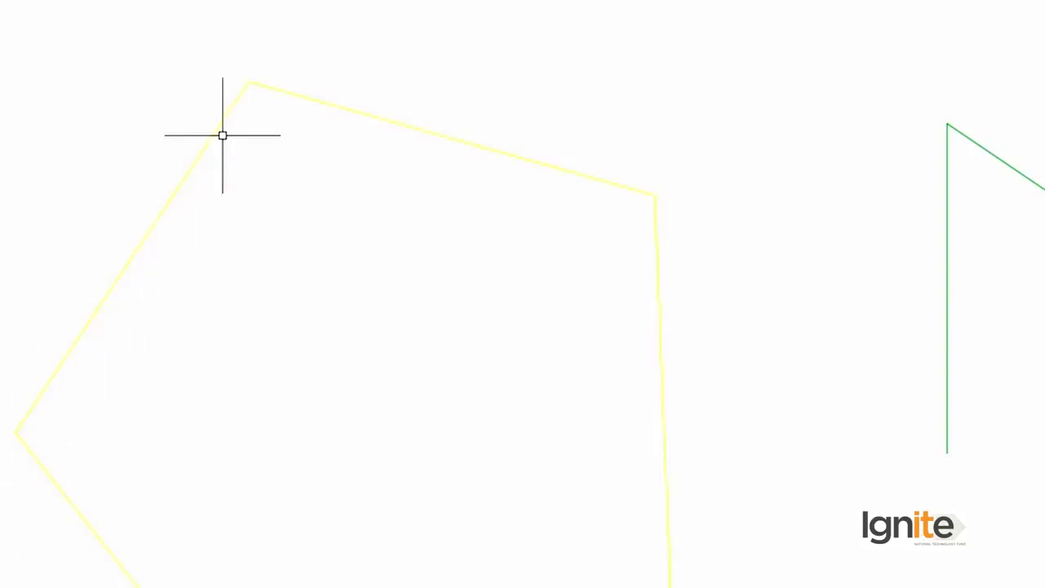
pyautogui.click(666, 490)
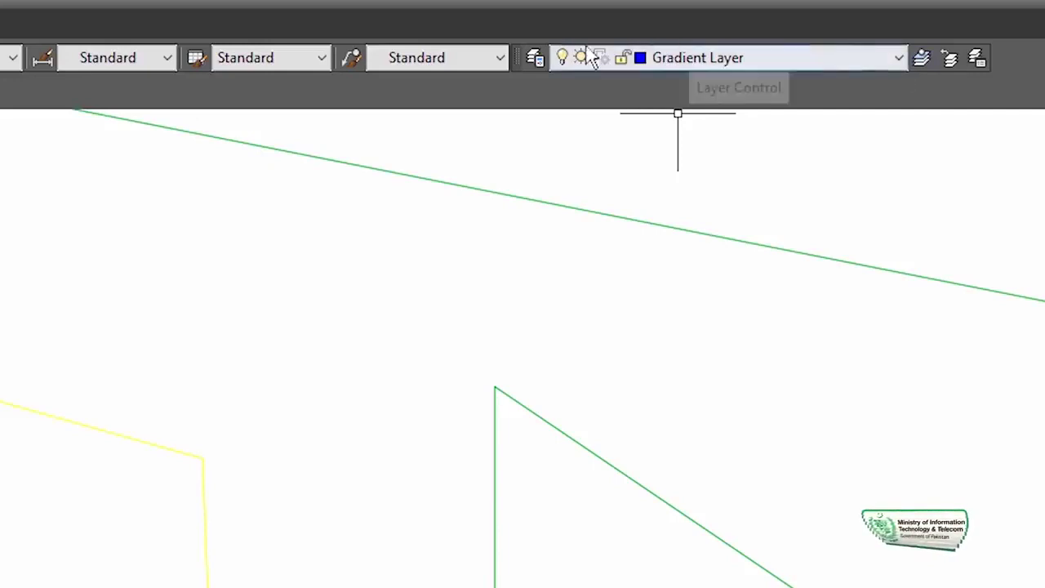
# Step: Make Polygon Layer current and change its colour to index 89
pyautogui.click(535, 58)
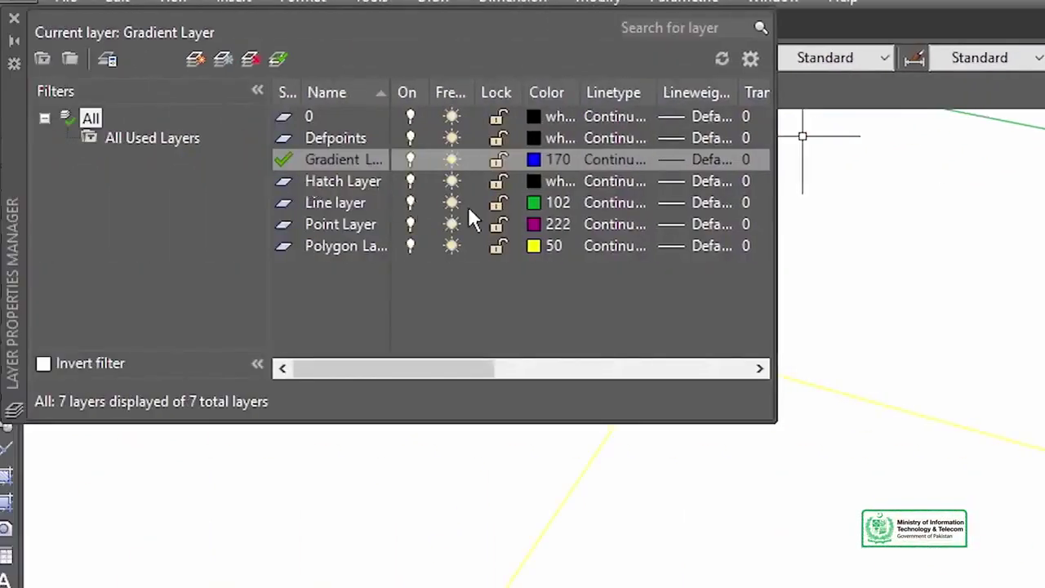
pyautogui.doubleClick(283, 247)
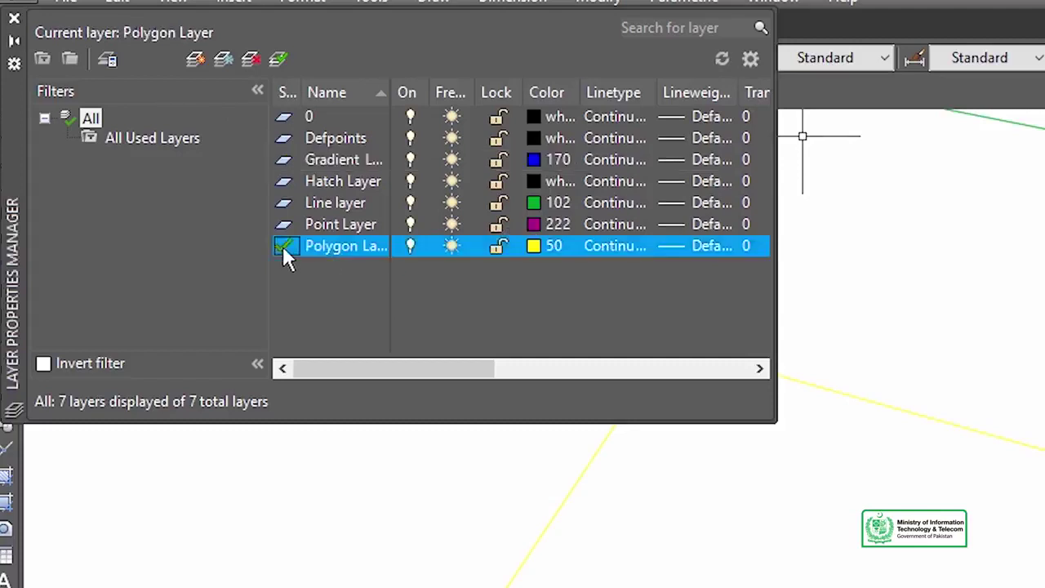
pyautogui.click(533, 249)
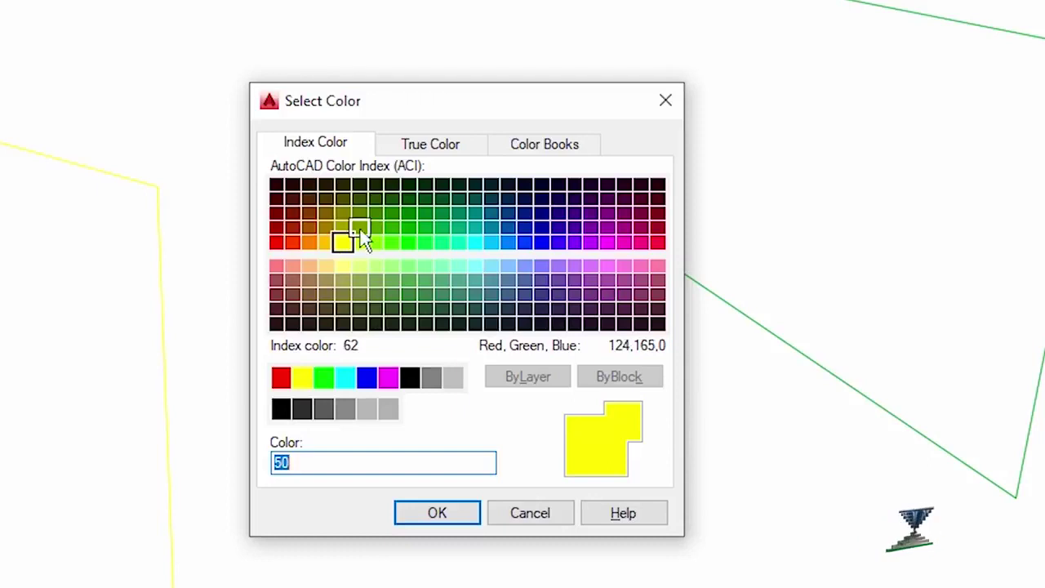
pyautogui.click(393, 323)
pyautogui.click(446, 517)
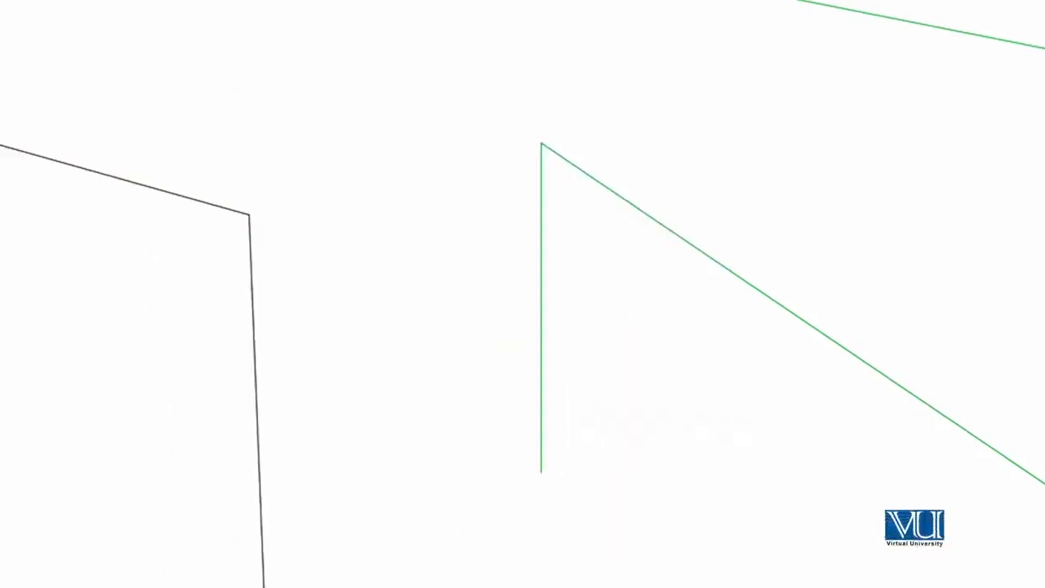
# Step: Make Gradient Layer current and open the Gradient tab of Hatch and Gradient with H
pyautogui.click(14, 33)
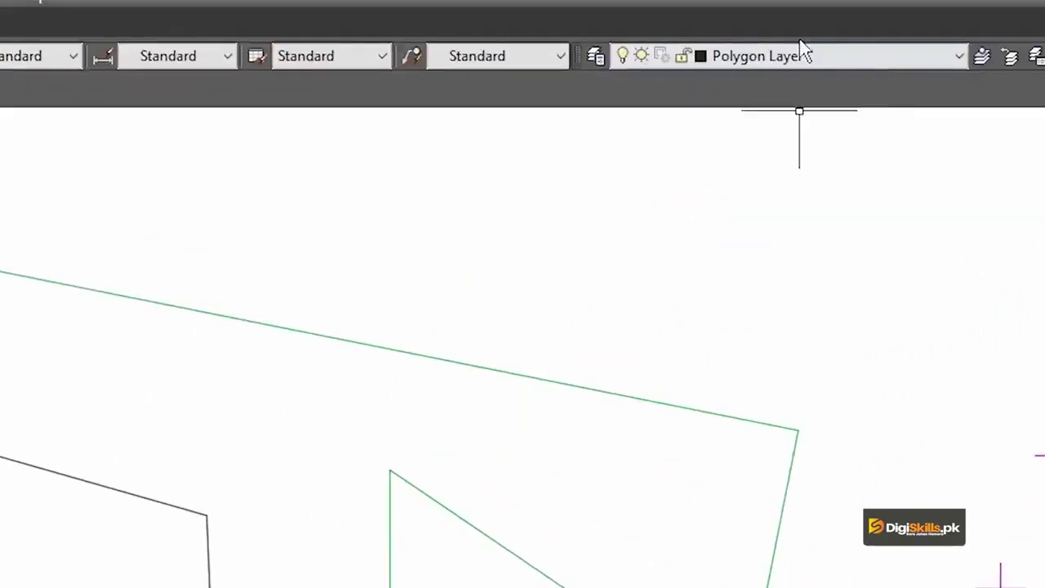
pyautogui.click(796, 56)
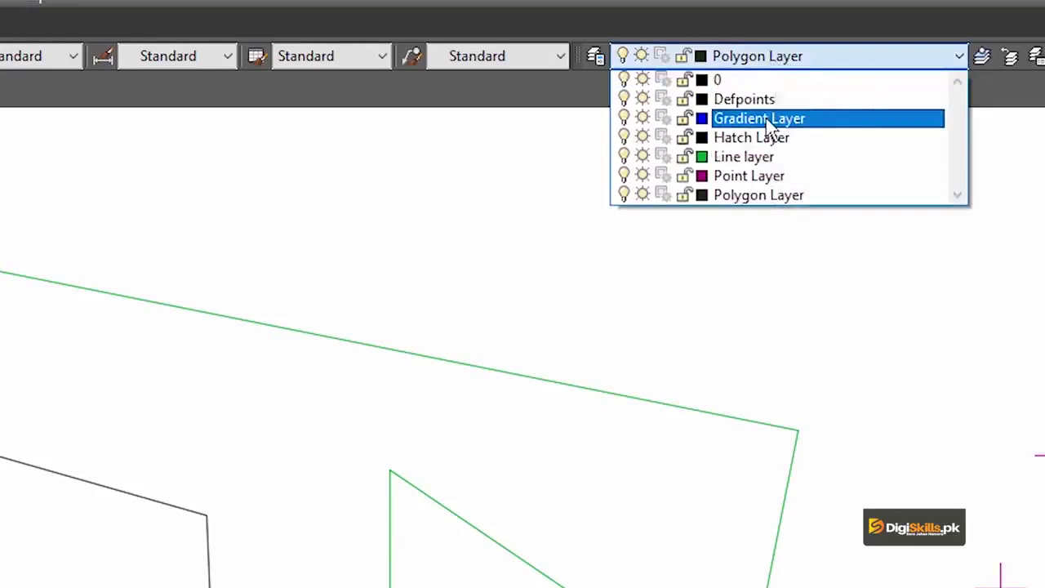
pyautogui.click(768, 118)
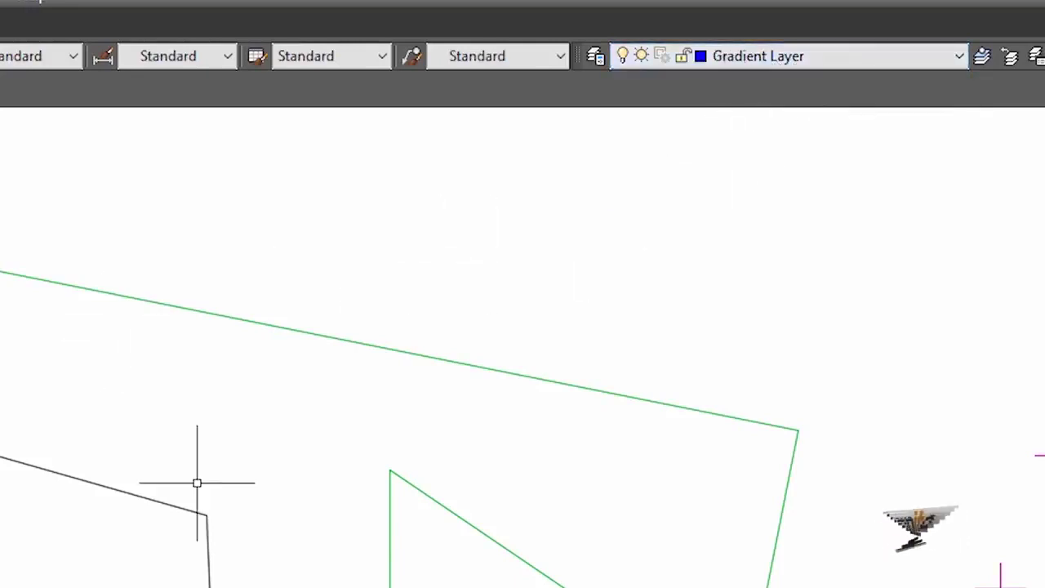
pyautogui.write('h')
pyautogui.press('Return')
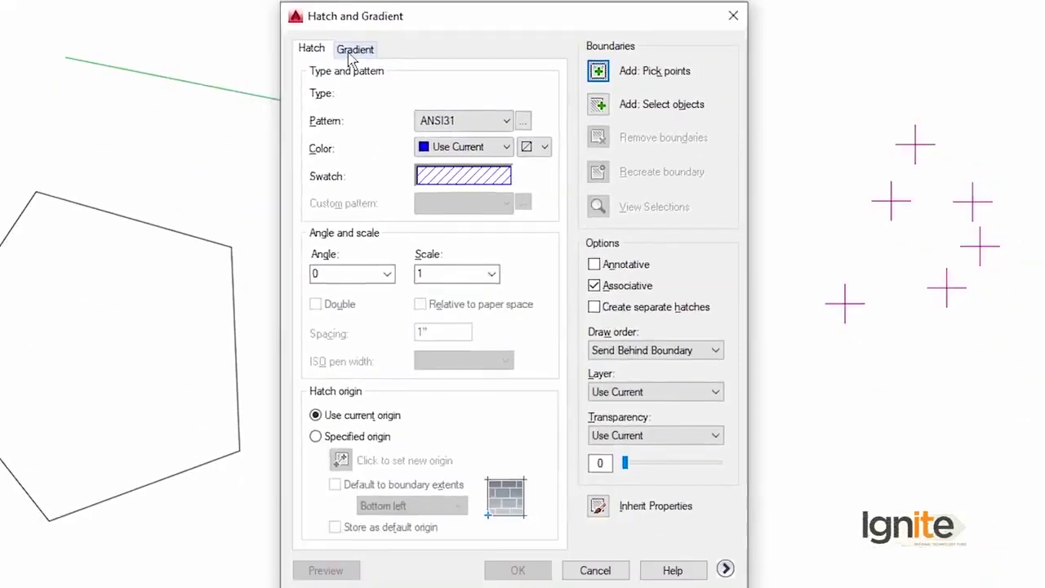
pyautogui.click(355, 47)
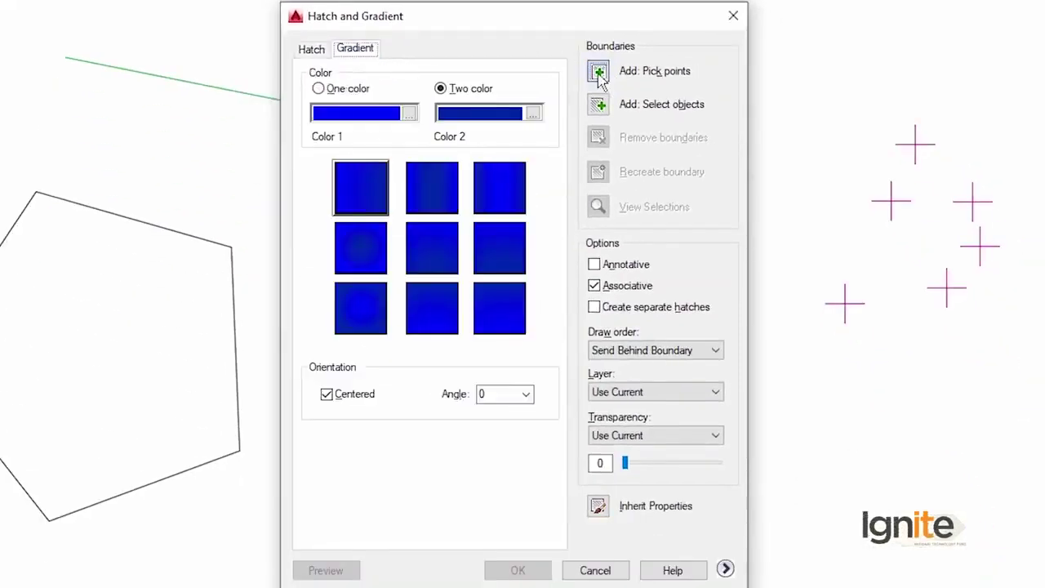
# Step: Pick inside the pentagon to apply the blue two-colour gradient, then select a magenta point to check its layer
pyautogui.click(598, 75)
pyautogui.click(268, 326)
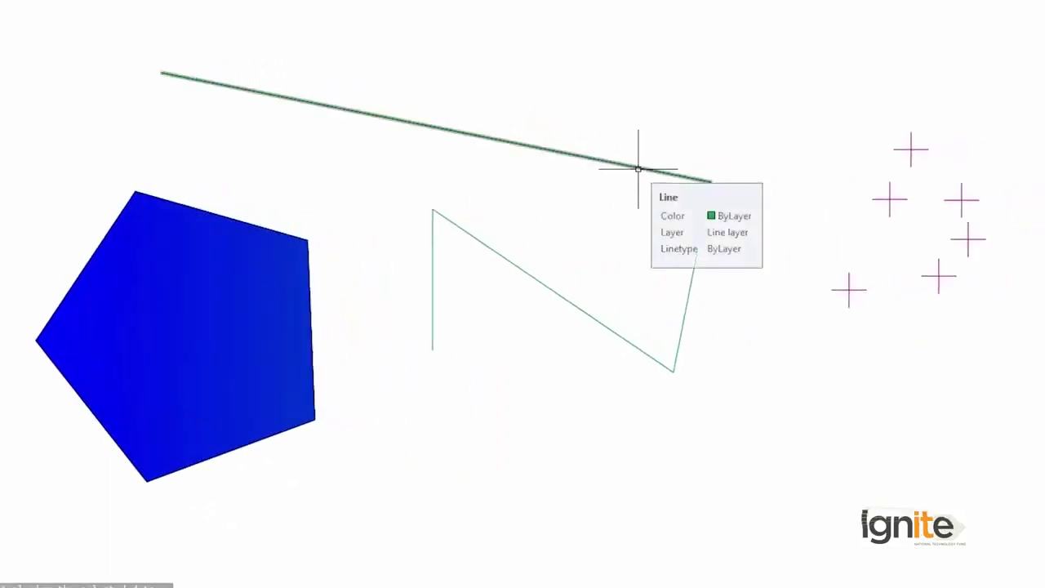
pyautogui.click(850, 290)
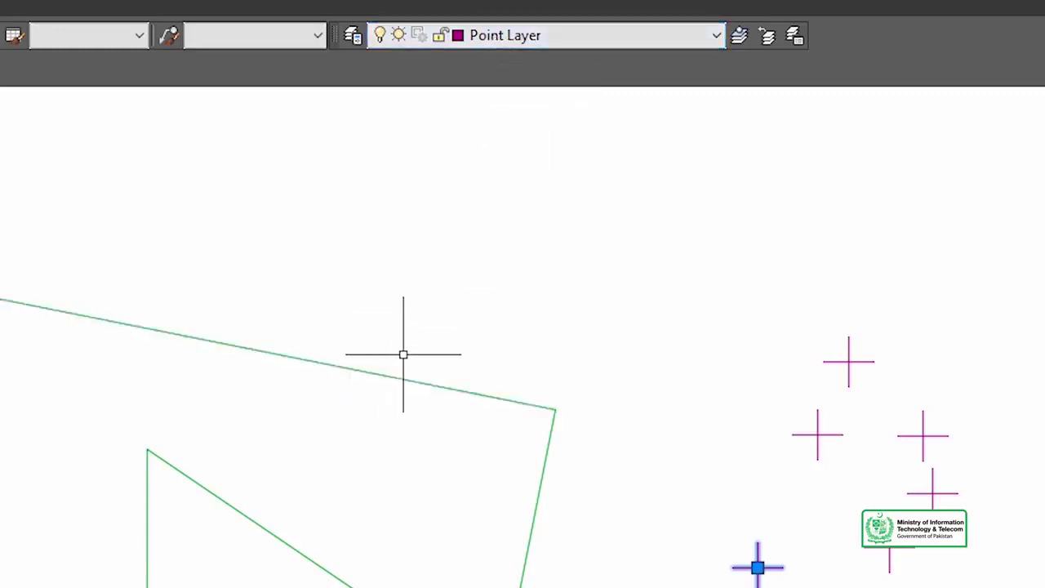
pyautogui.click(642, 46)
pyautogui.click(642, 47)
pyautogui.click(642, 47)
pyautogui.click(642, 46)
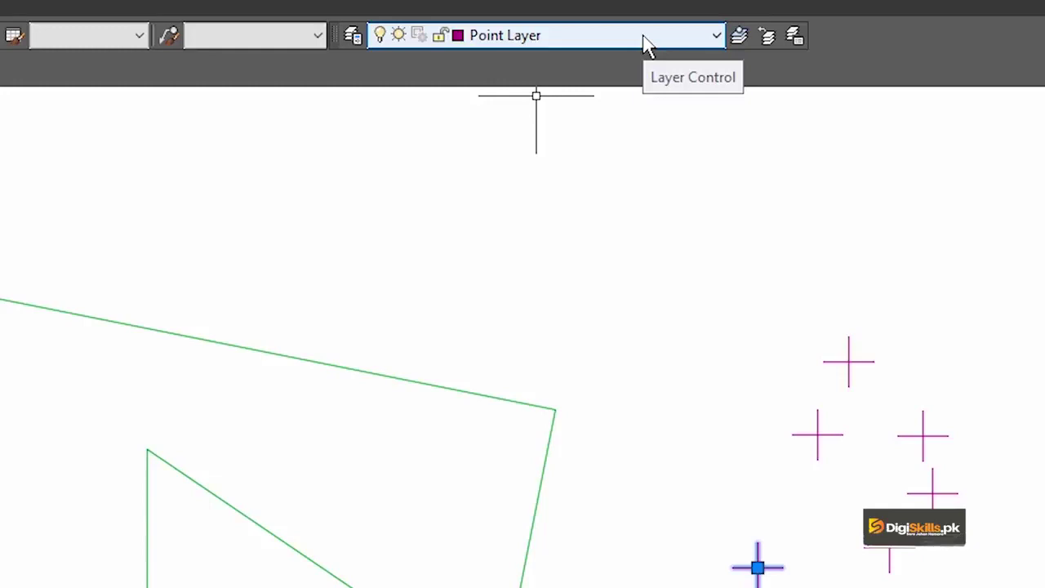
pyautogui.click(133, 223)
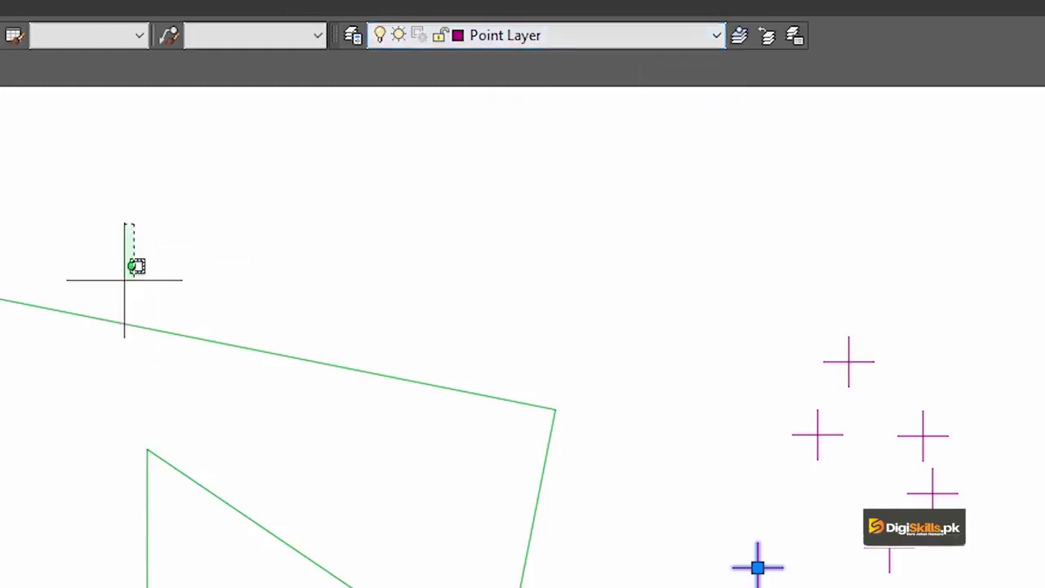
pyautogui.click(65, 345)
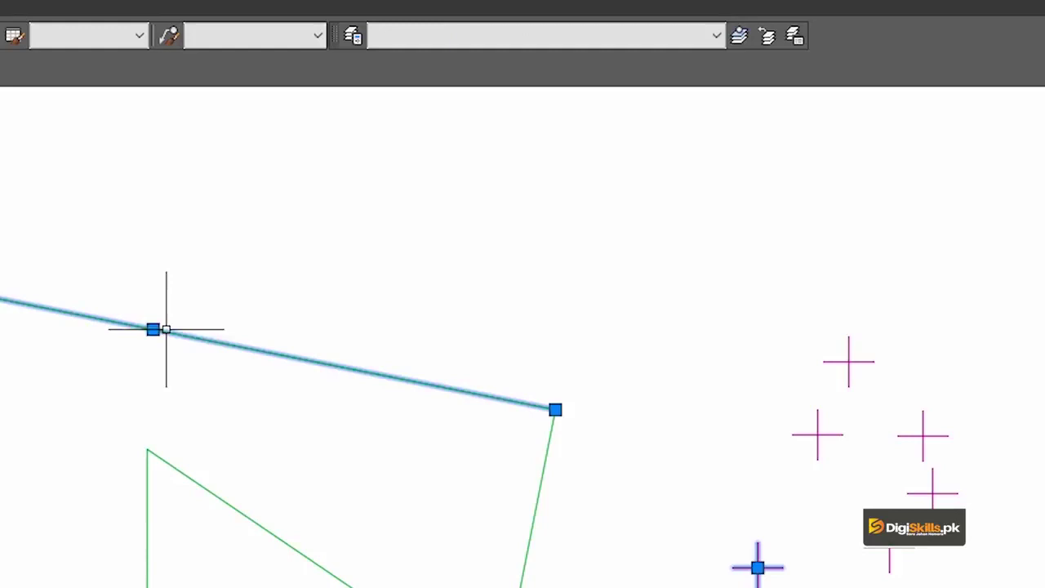
pyautogui.press('Escape')
pyautogui.click(226, 339)
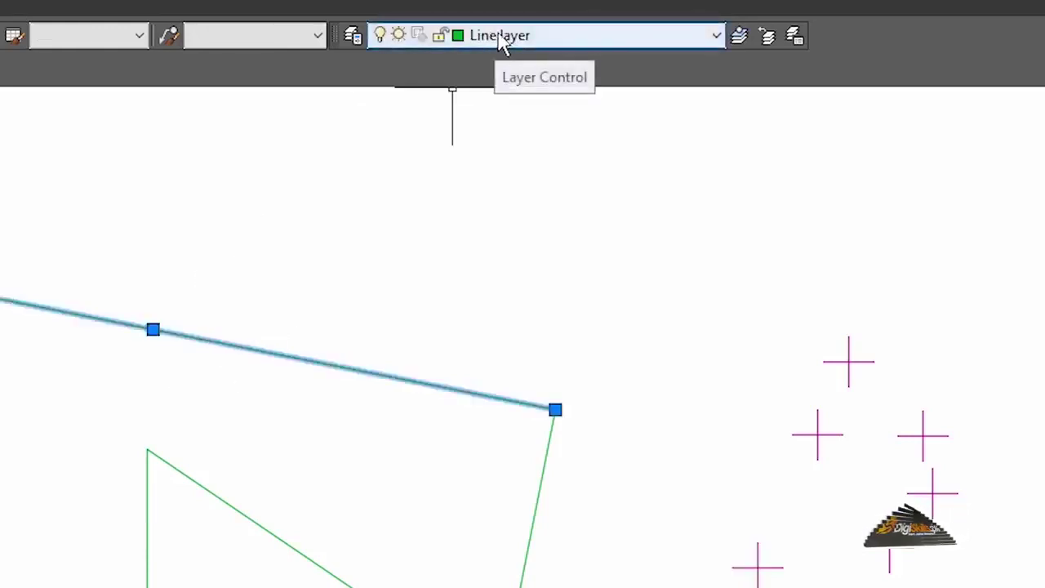
pyautogui.click(536, 502)
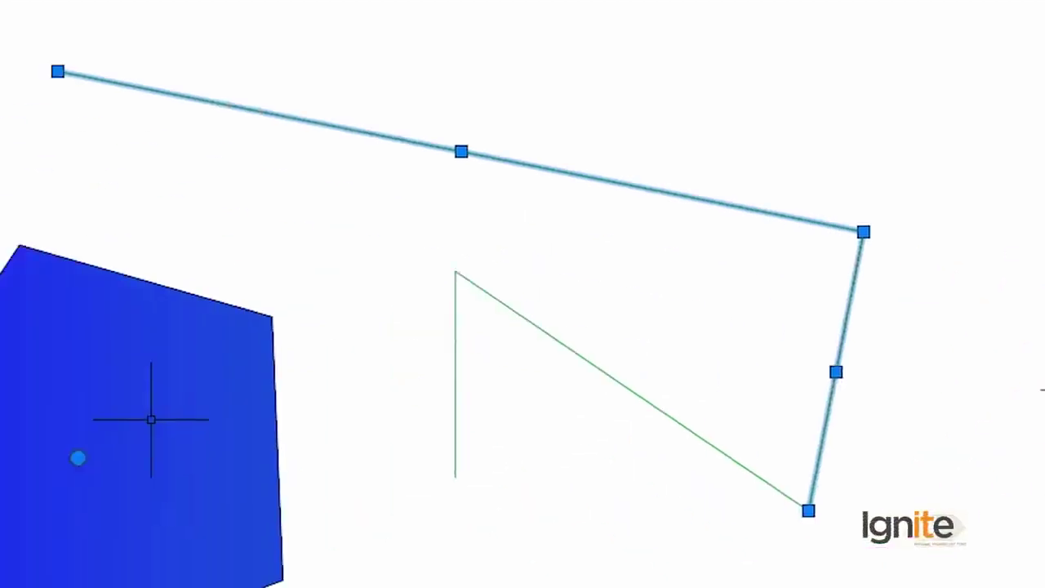
pyautogui.press('Escape')
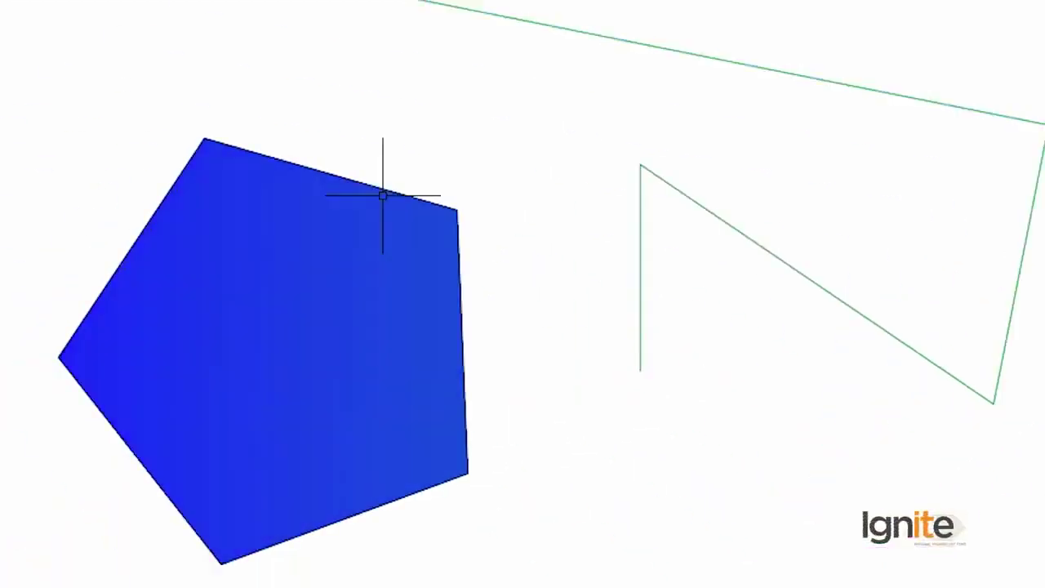
pyautogui.click(387, 190)
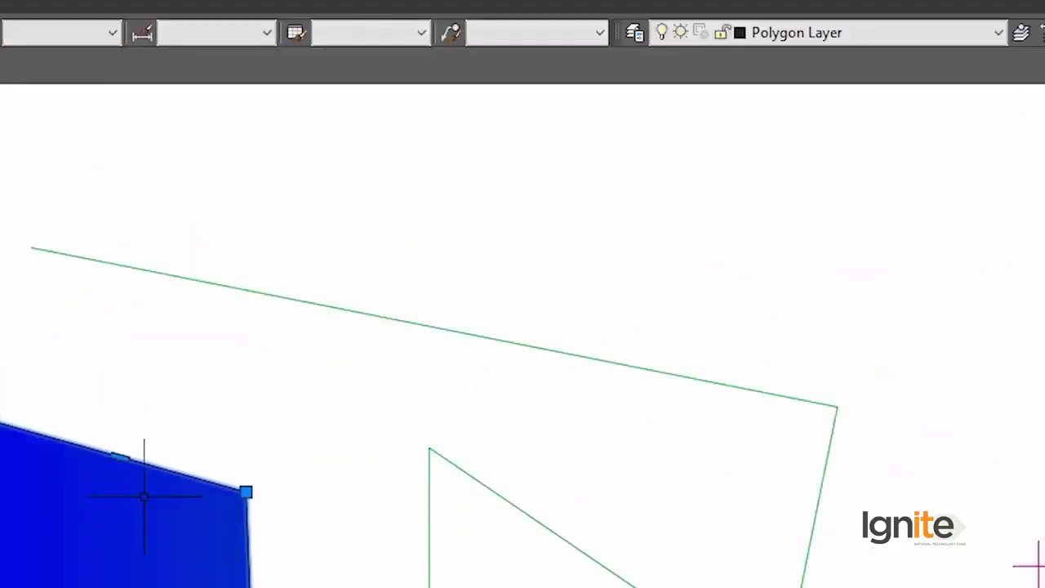
pyautogui.press('Escape')
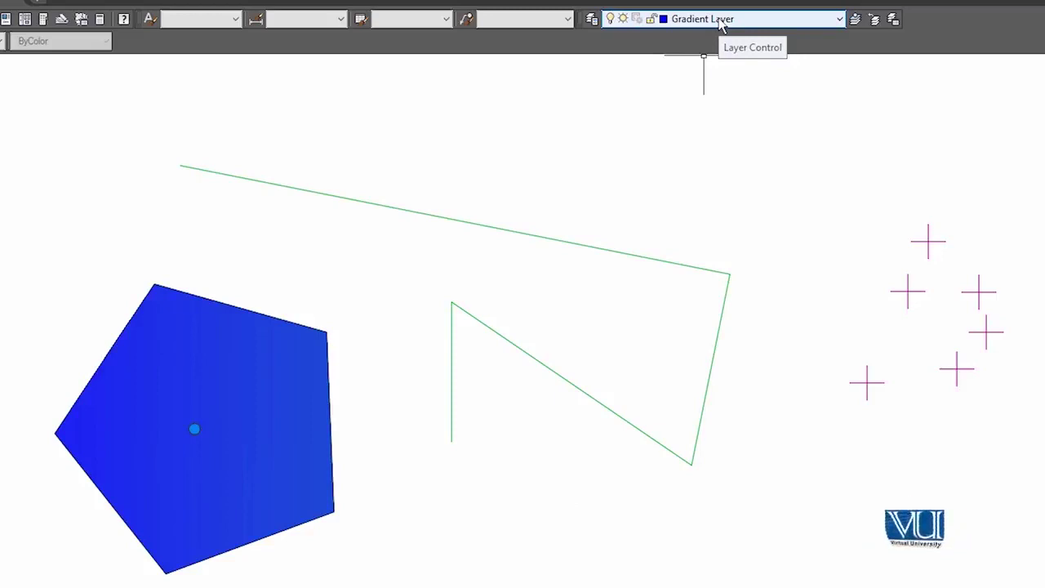
pyautogui.click(928, 241)
pyautogui.press('Escape')
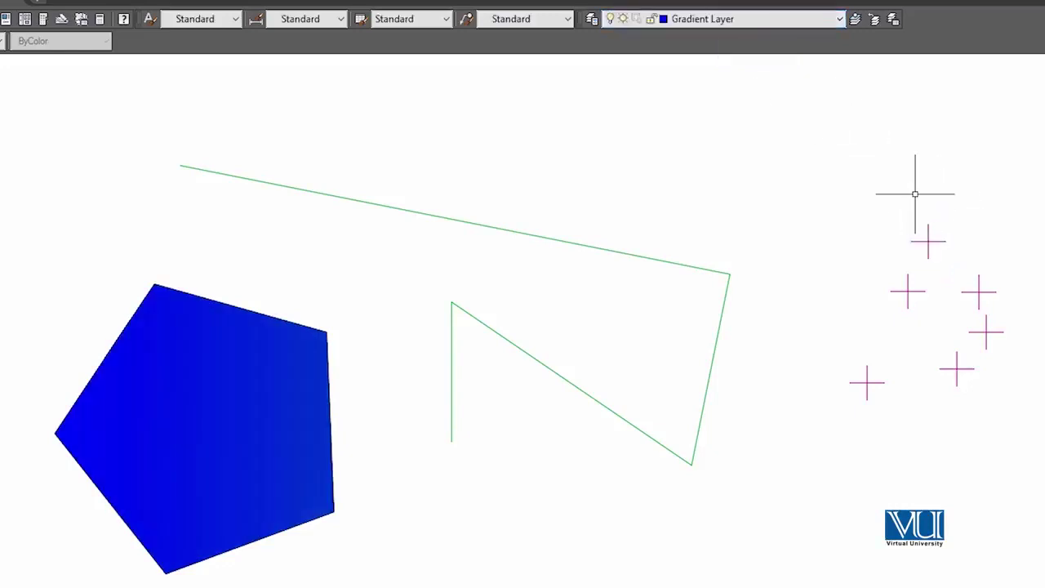
pyautogui.click(933, 241)
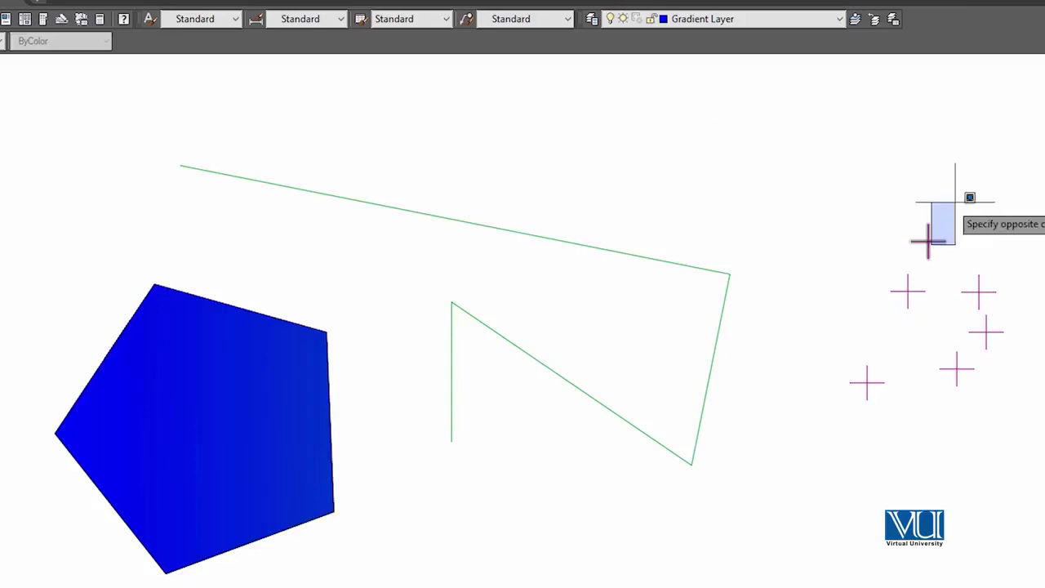
pyautogui.click(918, 249)
pyautogui.press('Escape')
pyautogui.click(545, 240)
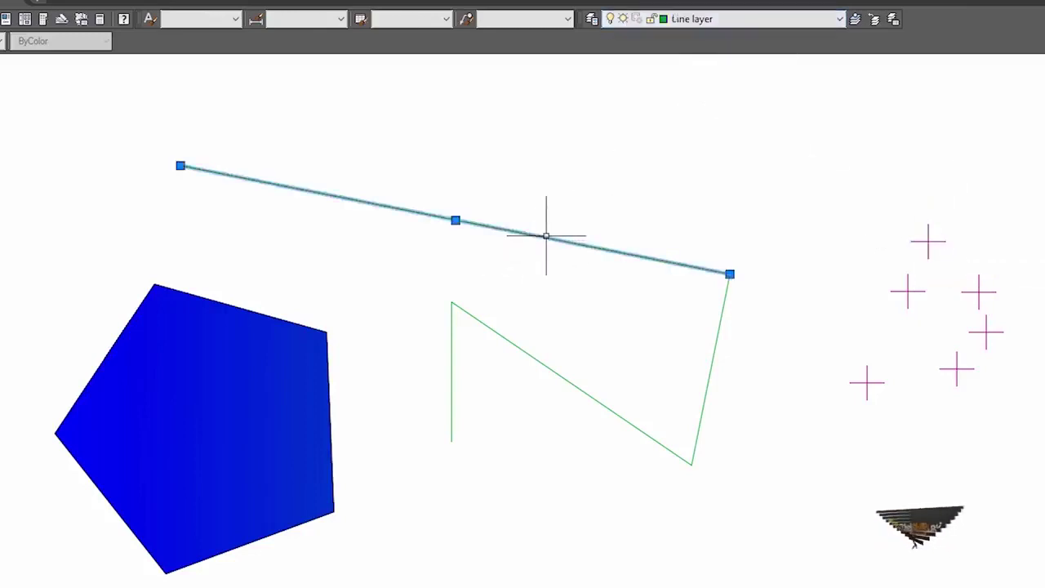
pyautogui.press('Escape')
pyautogui.click(300, 325)
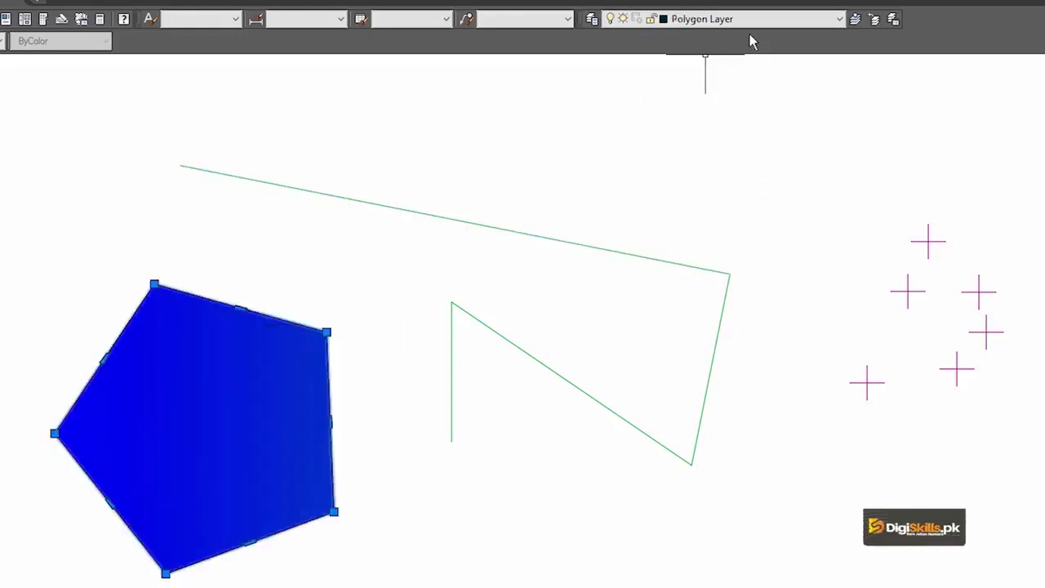
pyautogui.press('Escape')
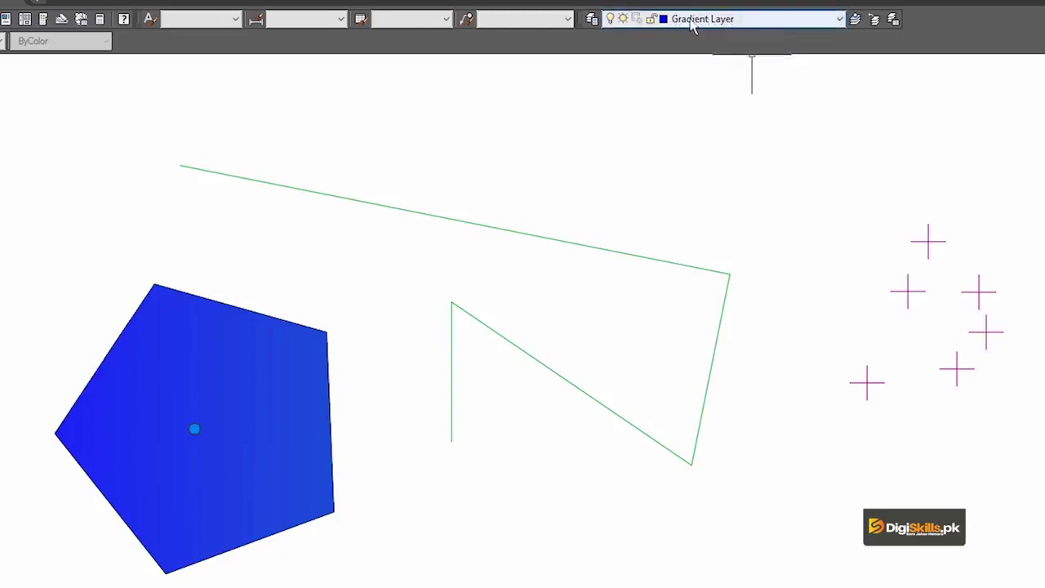
pyautogui.press('Escape')
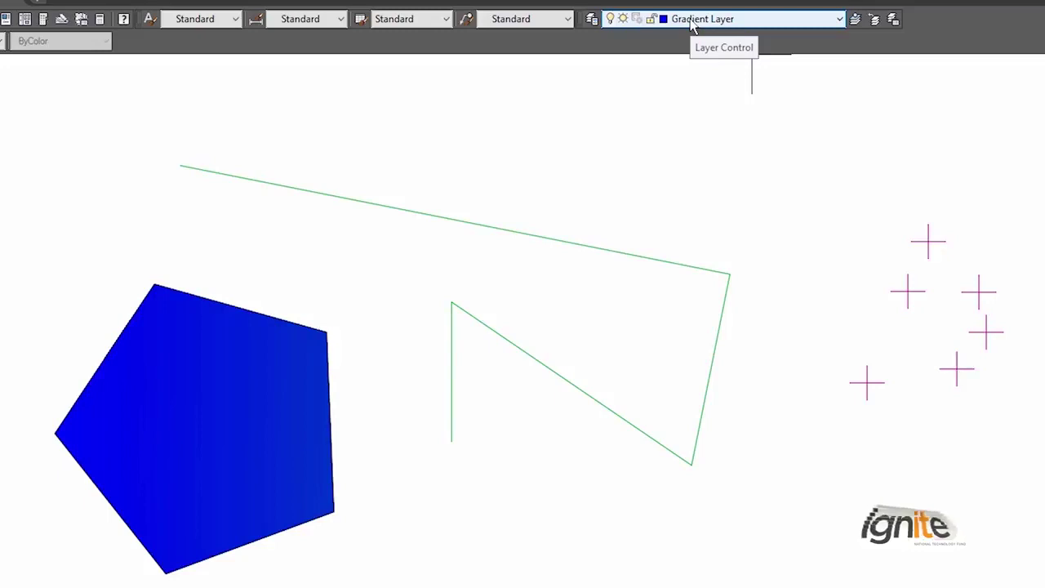
pyautogui.click(691, 24)
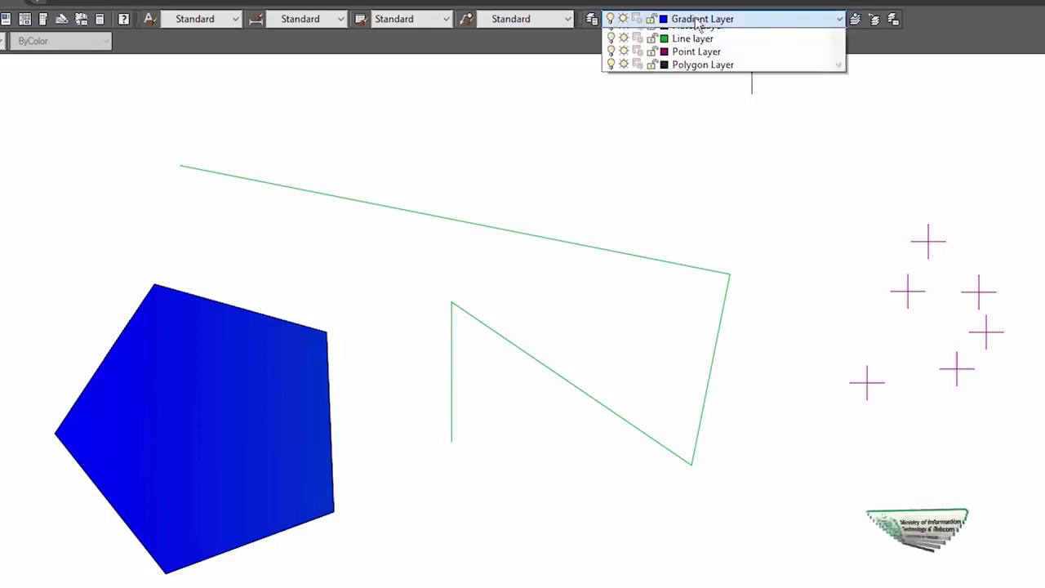
pyautogui.click(694, 58)
pyautogui.click(636, 257)
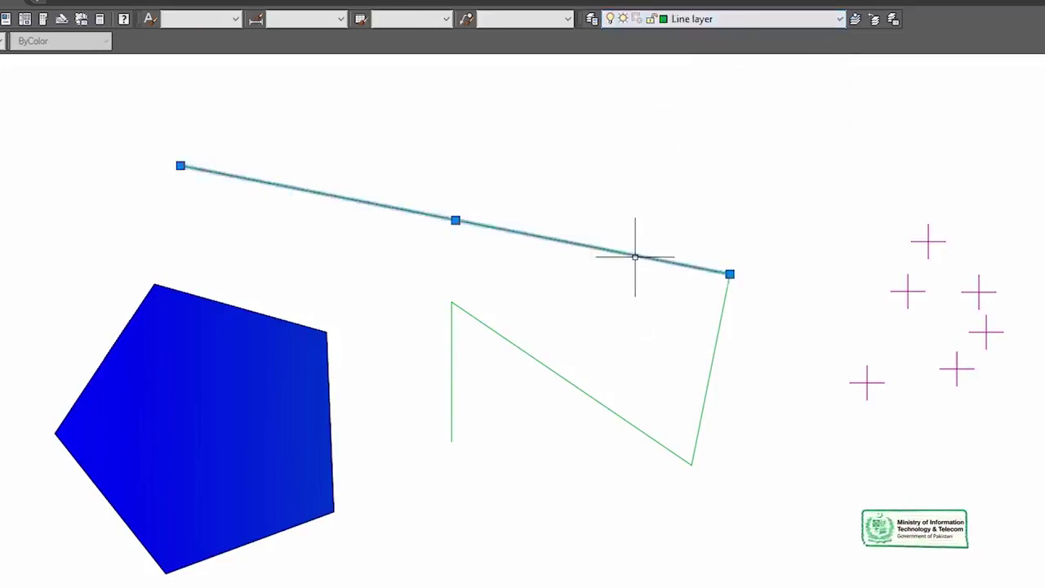
pyautogui.click(696, 25)
pyautogui.click(700, 87)
pyautogui.press('Escape')
pyautogui.click(703, 19)
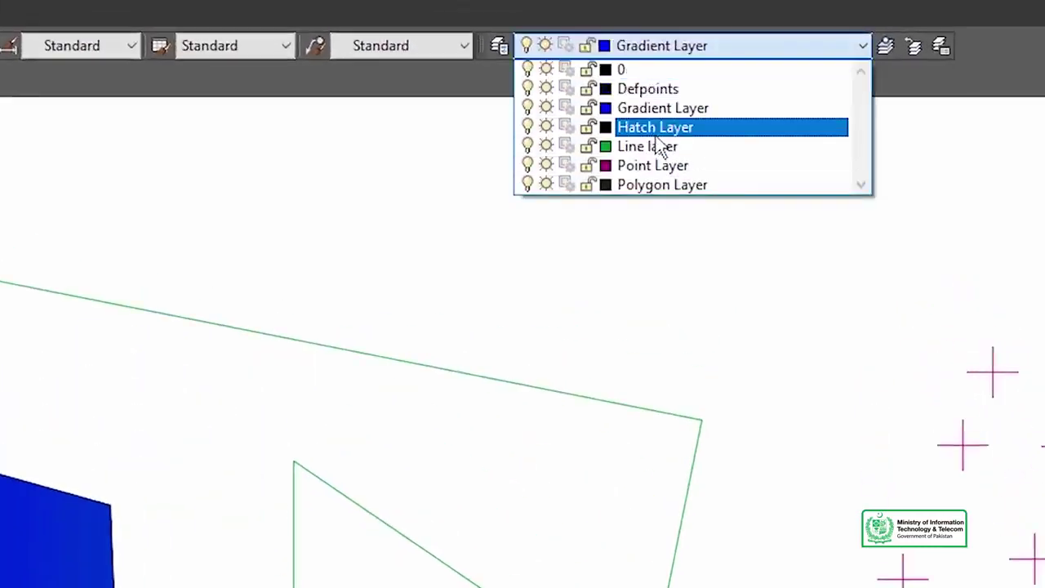
# Step: Choose Line layer in the Layer Control dropdown as the current layer
pyautogui.click(659, 147)
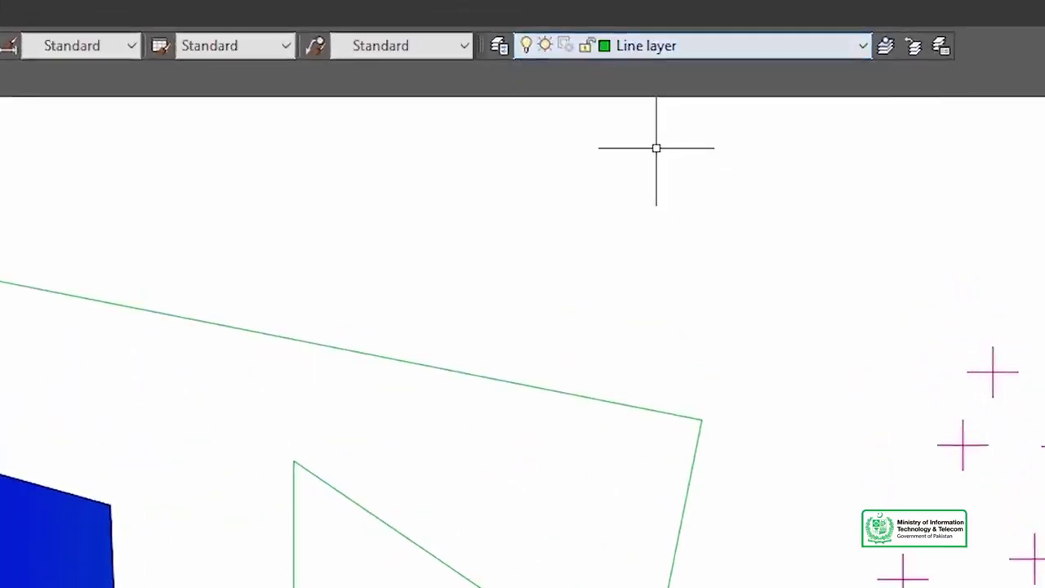
pyautogui.click(528, 49)
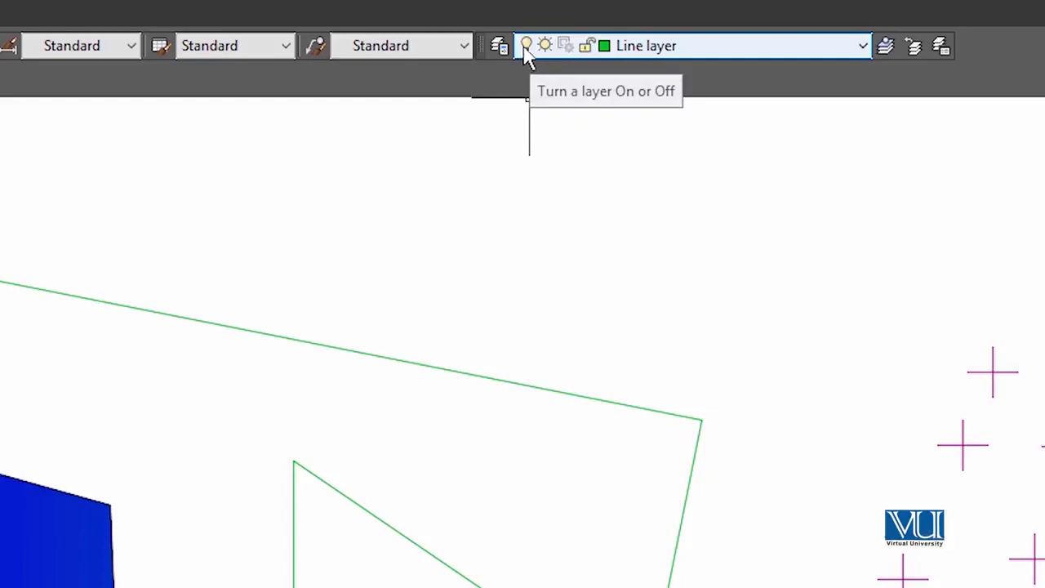
pyautogui.click(527, 47)
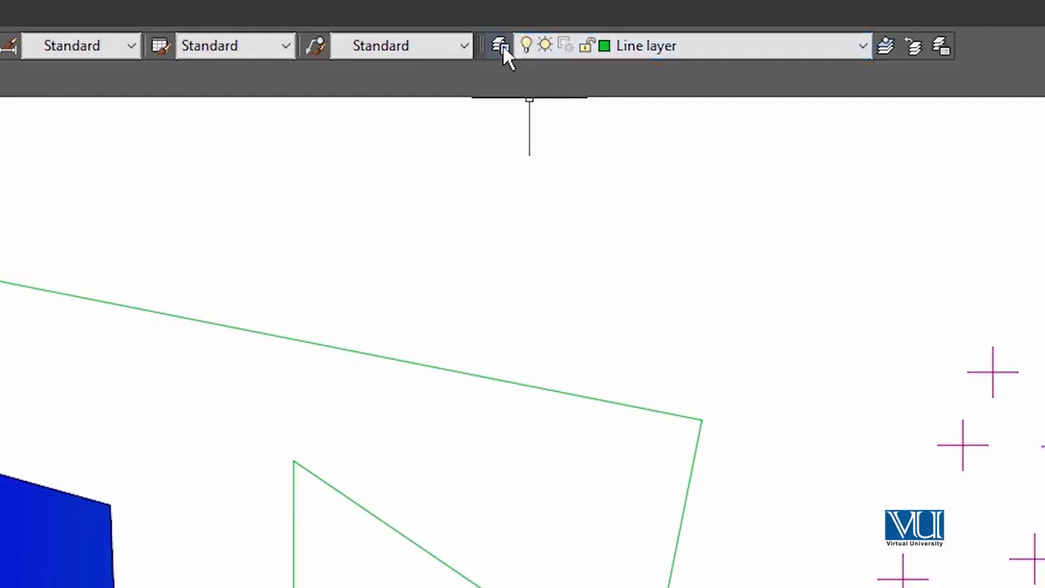
pyautogui.click(502, 47)
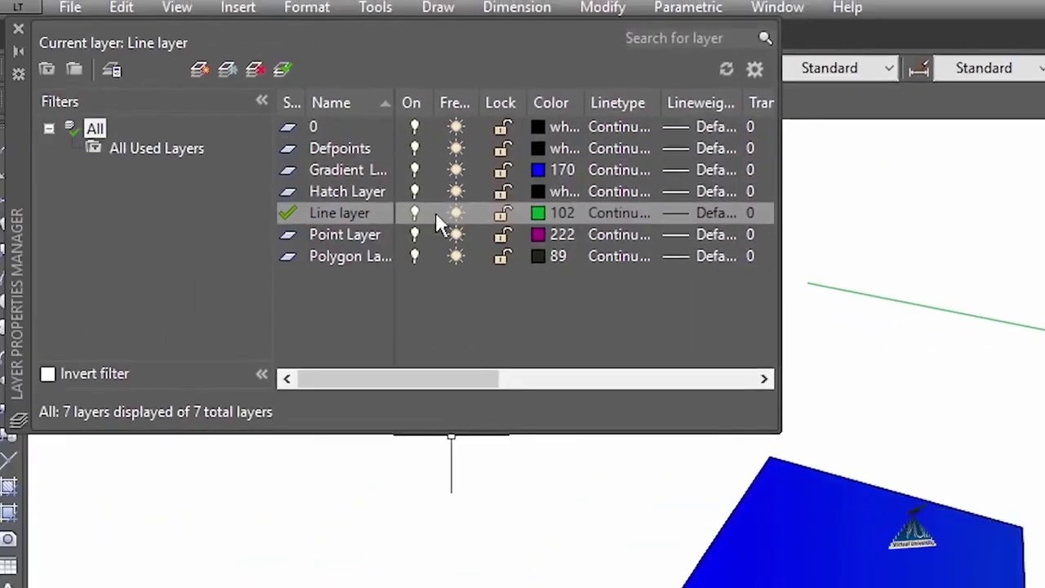
pyautogui.click(415, 214)
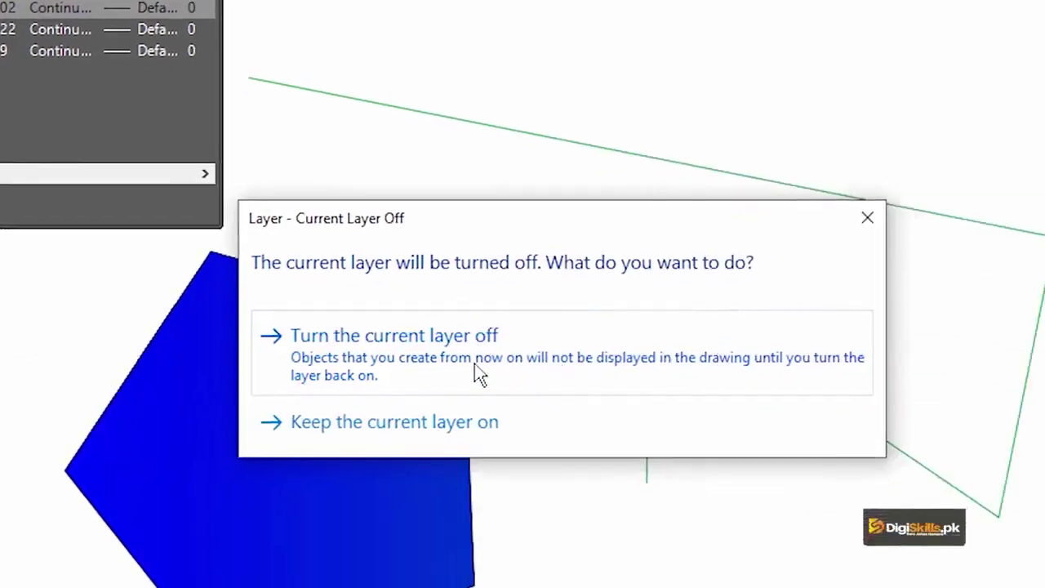
pyautogui.click(462, 352)
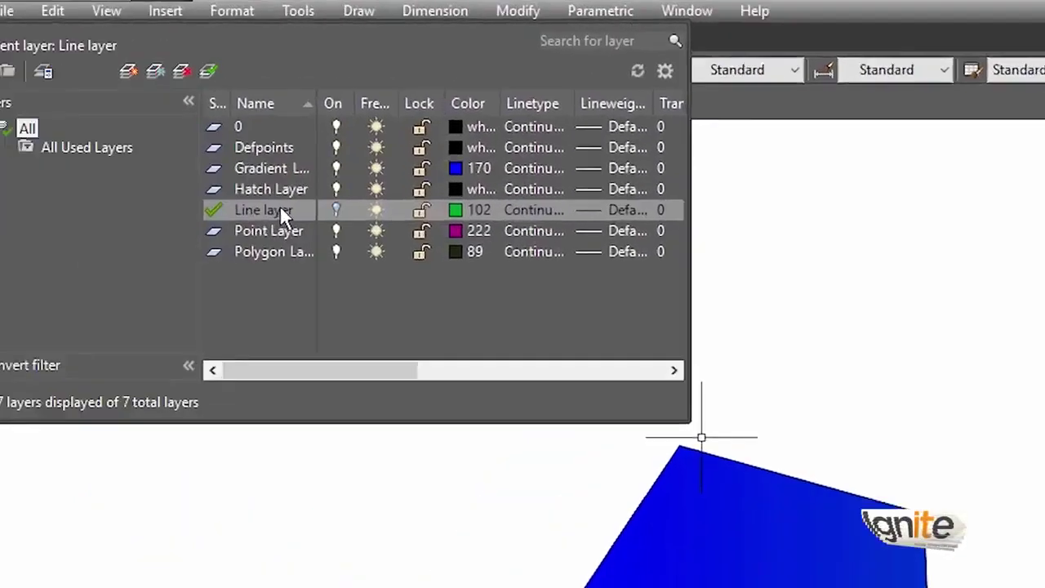
pyautogui.click(410, 214)
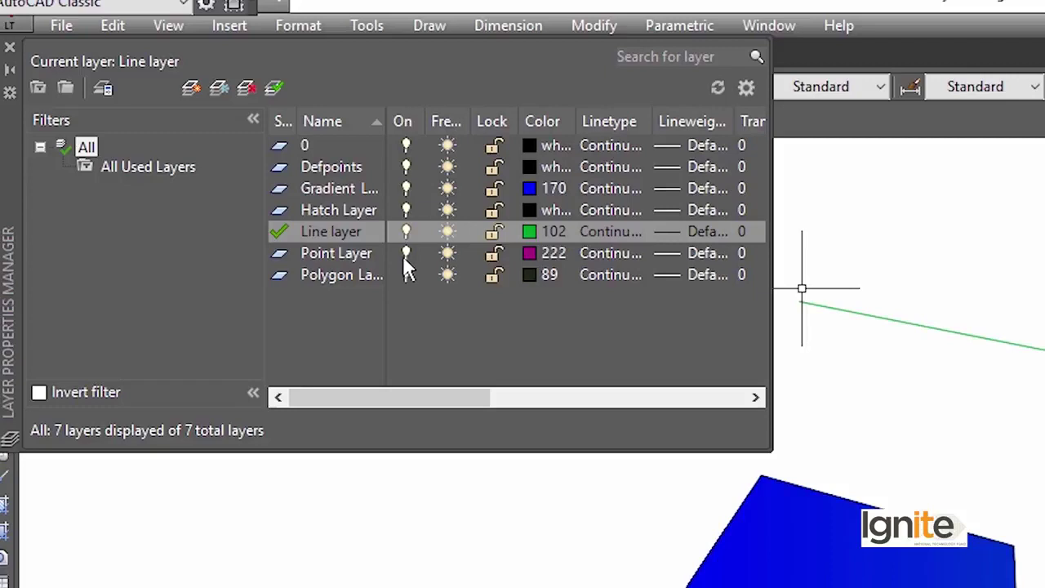
pyautogui.click(403, 254)
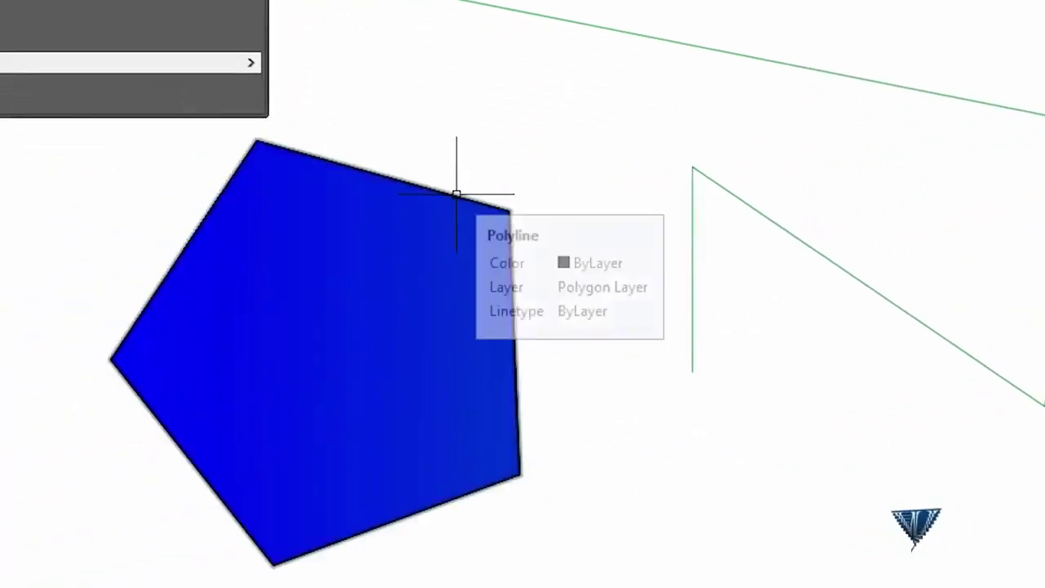
pyautogui.click(455, 196)
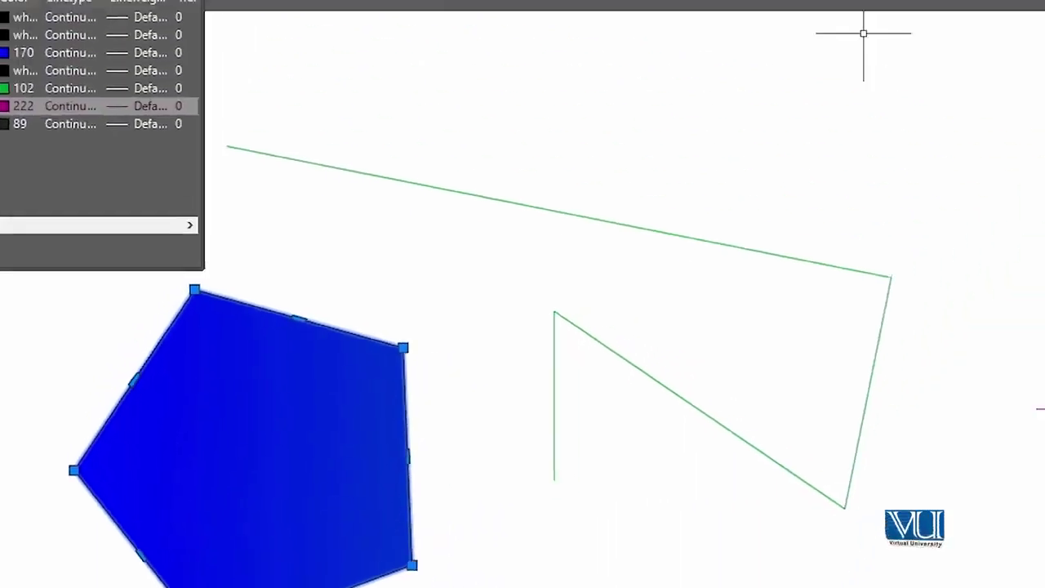
pyautogui.press('Escape')
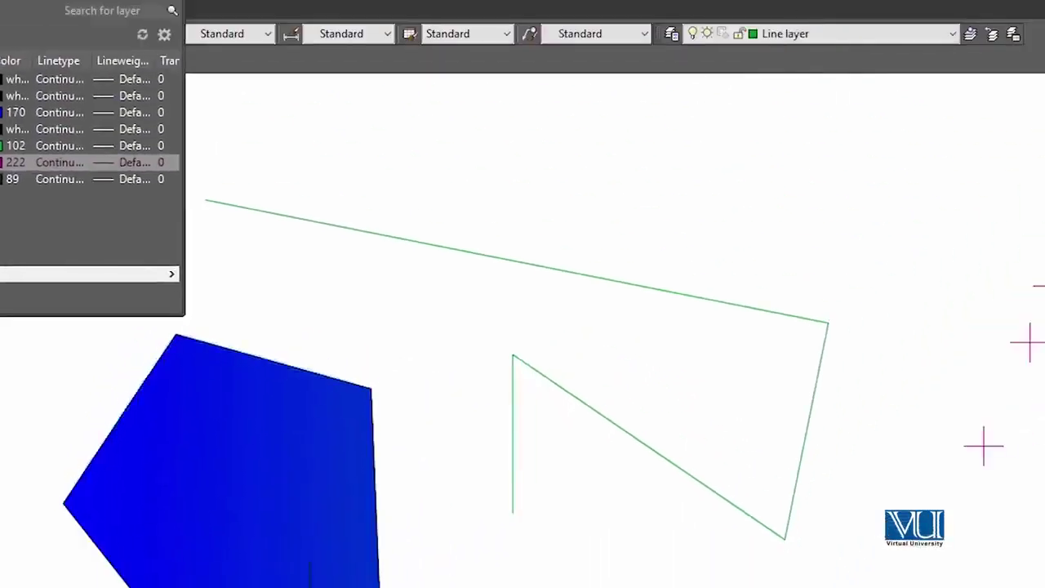
pyautogui.click(250, 485)
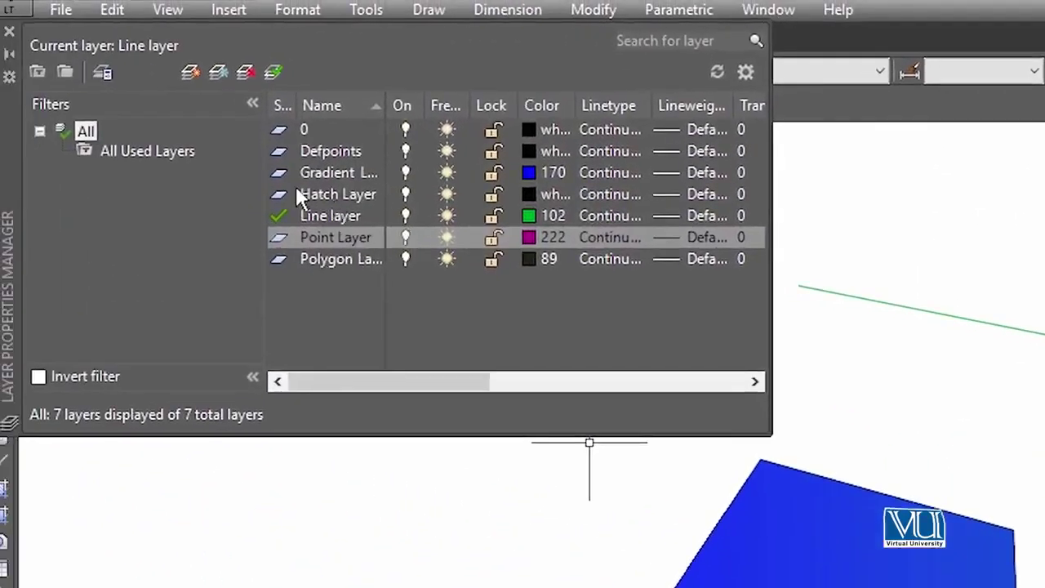
pyautogui.click(406, 173)
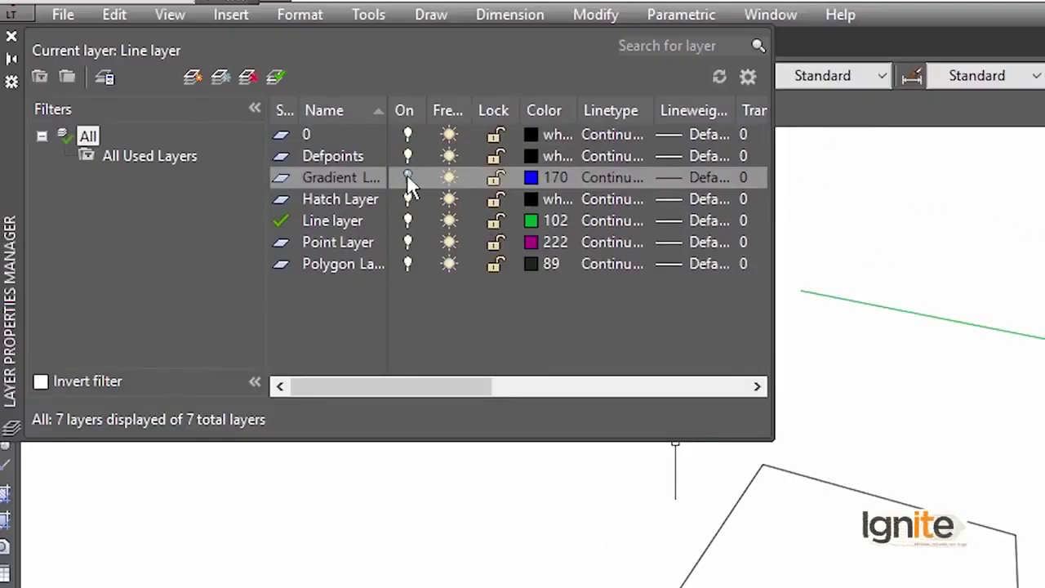
pyautogui.click(407, 177)
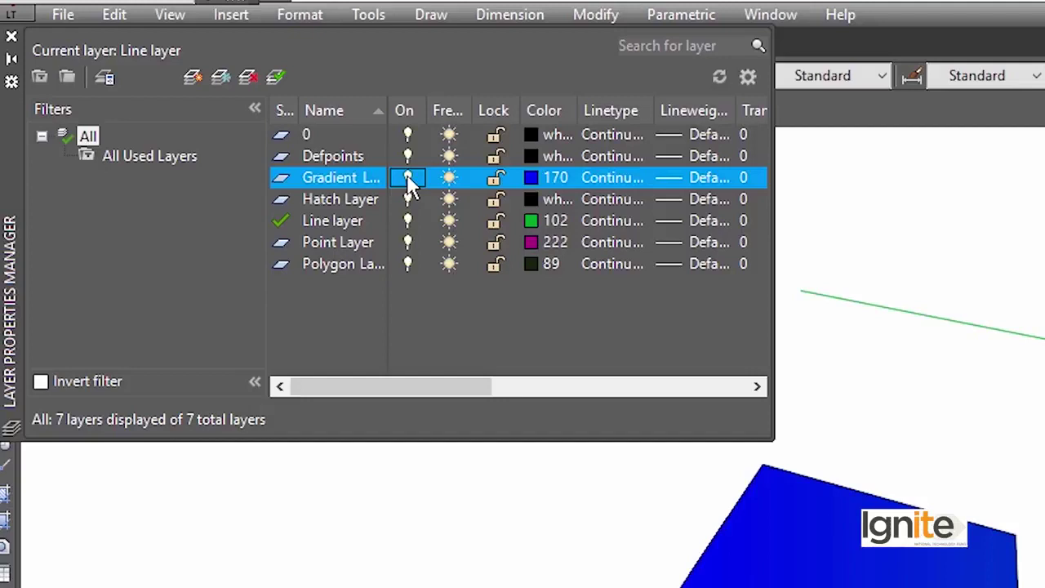
pyautogui.click(407, 178)
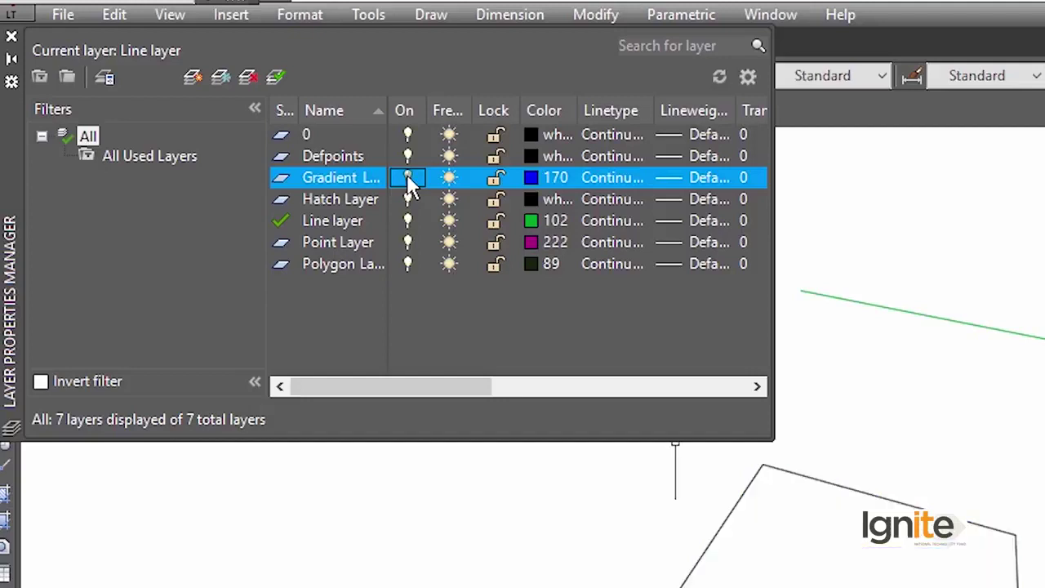
pyautogui.click(408, 177)
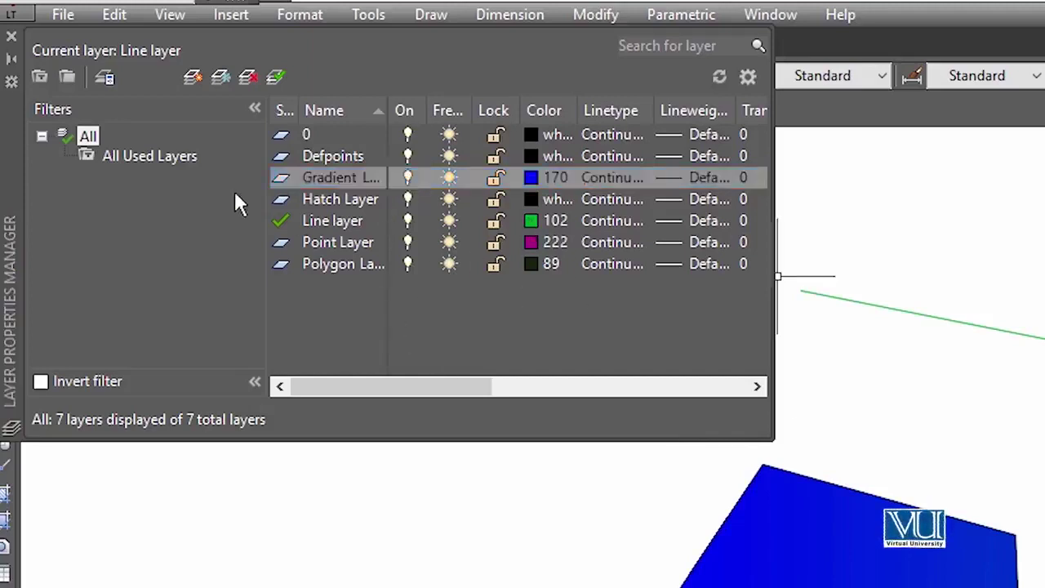
# Step: Turn off every layer, confirming the warning for the current Line layer
pyautogui.click(408, 263)
pyautogui.click(409, 245)
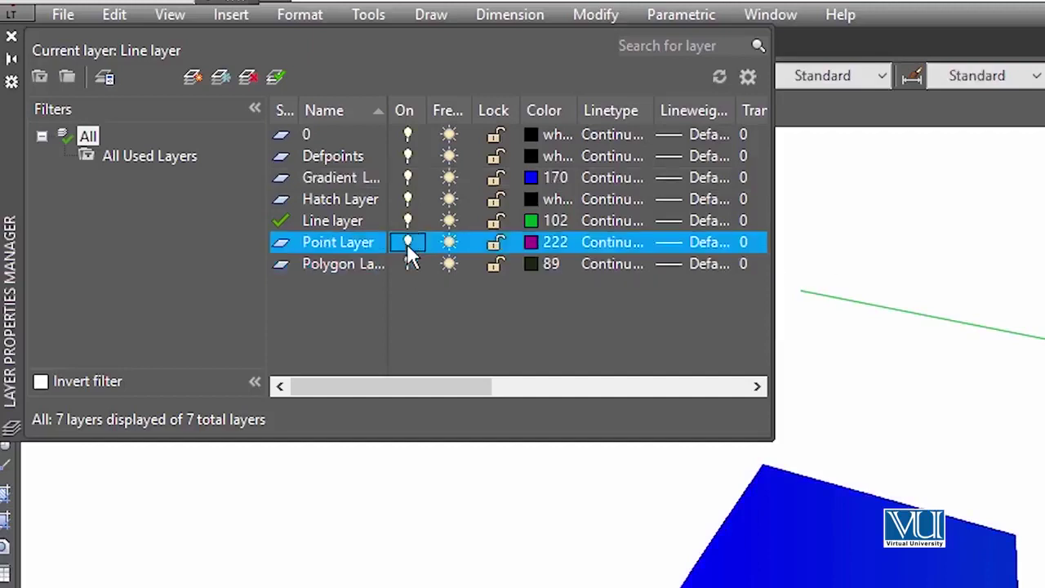
pyautogui.click(405, 223)
pyautogui.click(406, 223)
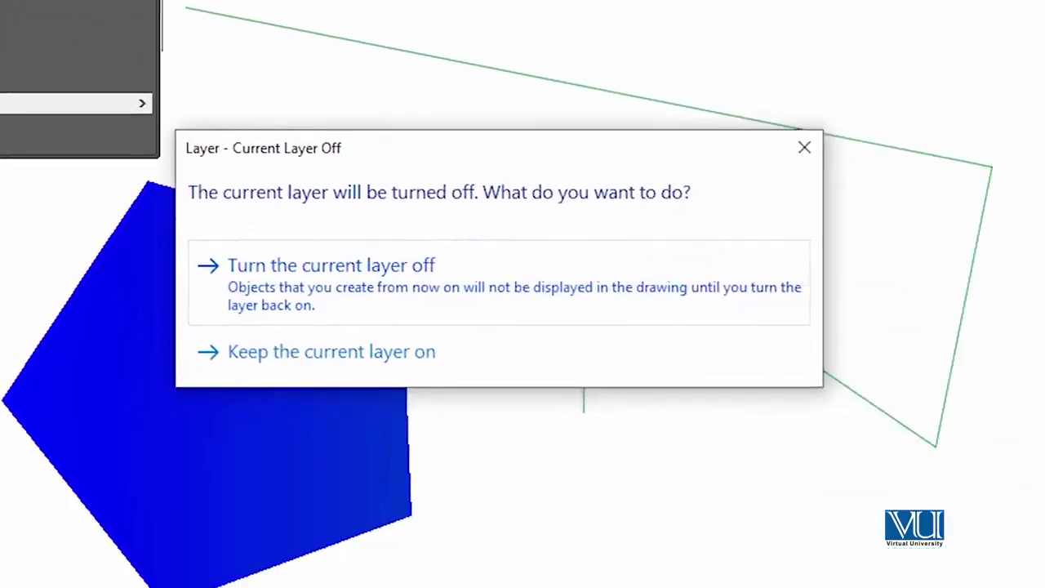
pyautogui.click(355, 285)
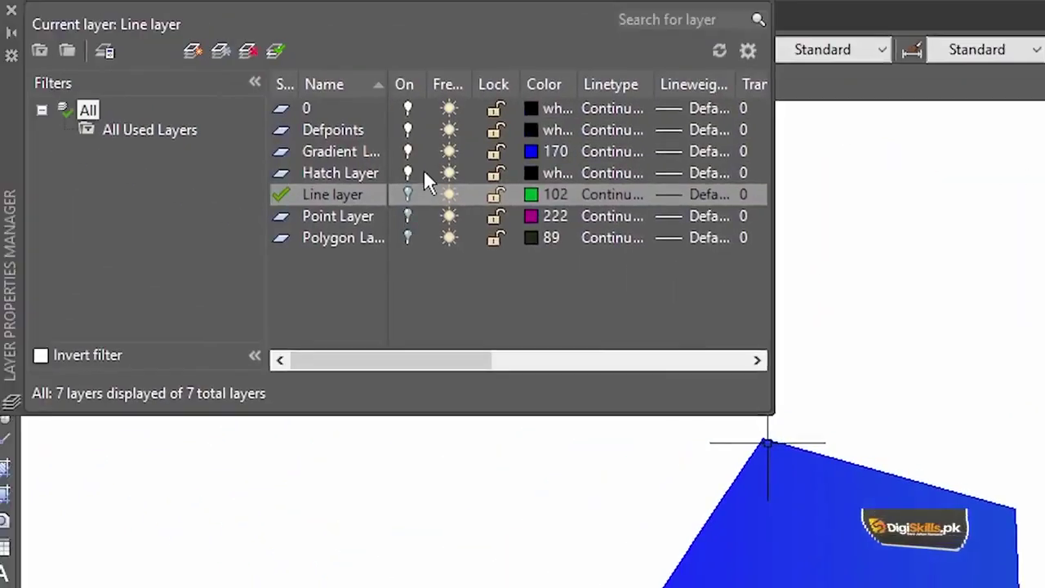
pyautogui.click(408, 216)
pyautogui.click(408, 173)
pyautogui.click(409, 151)
pyautogui.click(408, 129)
pyautogui.click(408, 108)
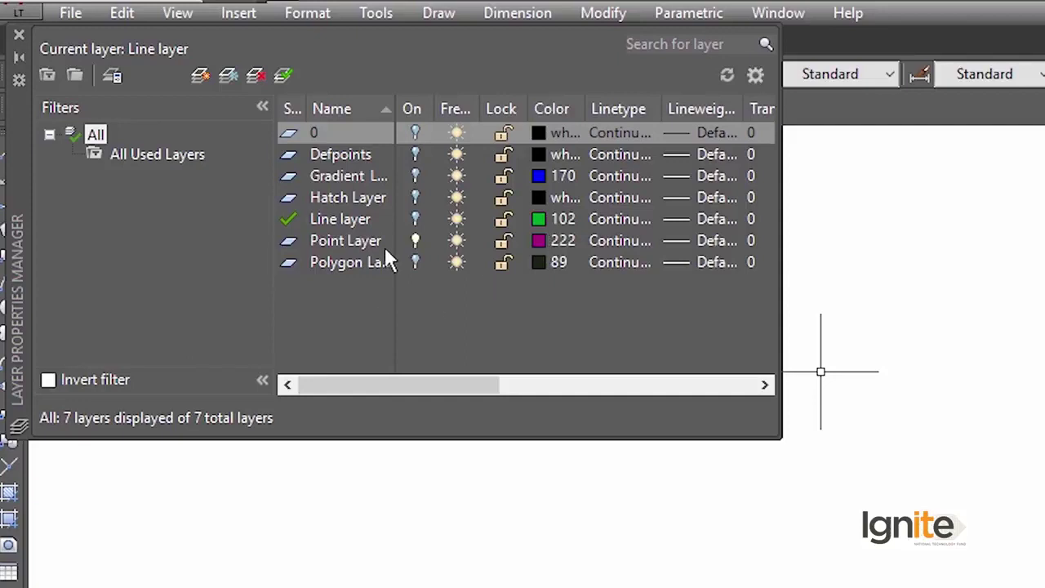
# Step: Turn the Polygon, Line, Hatch, Gradient, Defpoints and 0 layers back on, then close the palette
pyautogui.click(414, 261)
pyautogui.click(415, 218)
pyautogui.click(415, 197)
pyautogui.click(415, 176)
pyautogui.click(415, 155)
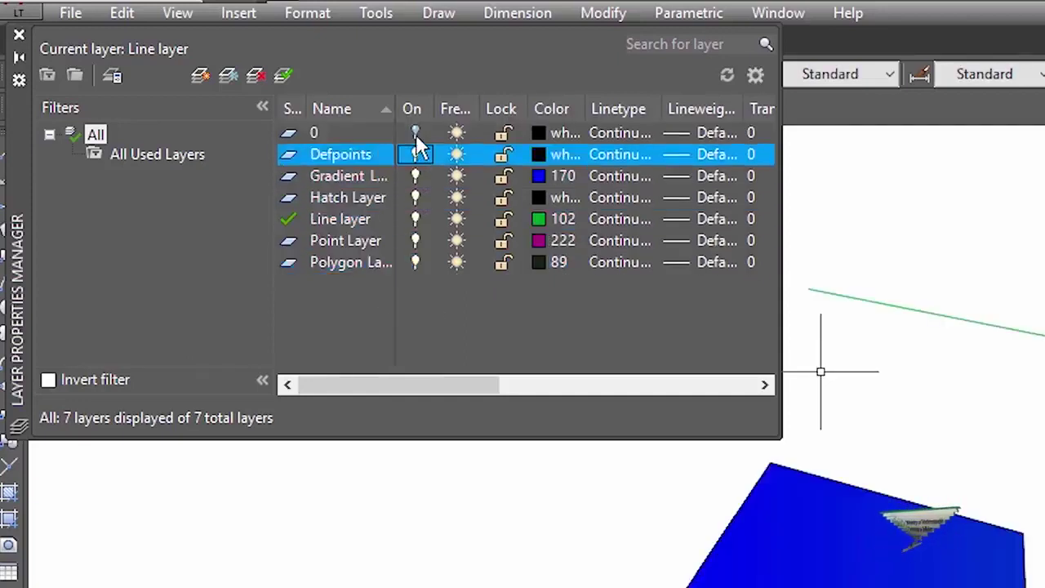
pyautogui.click(415, 132)
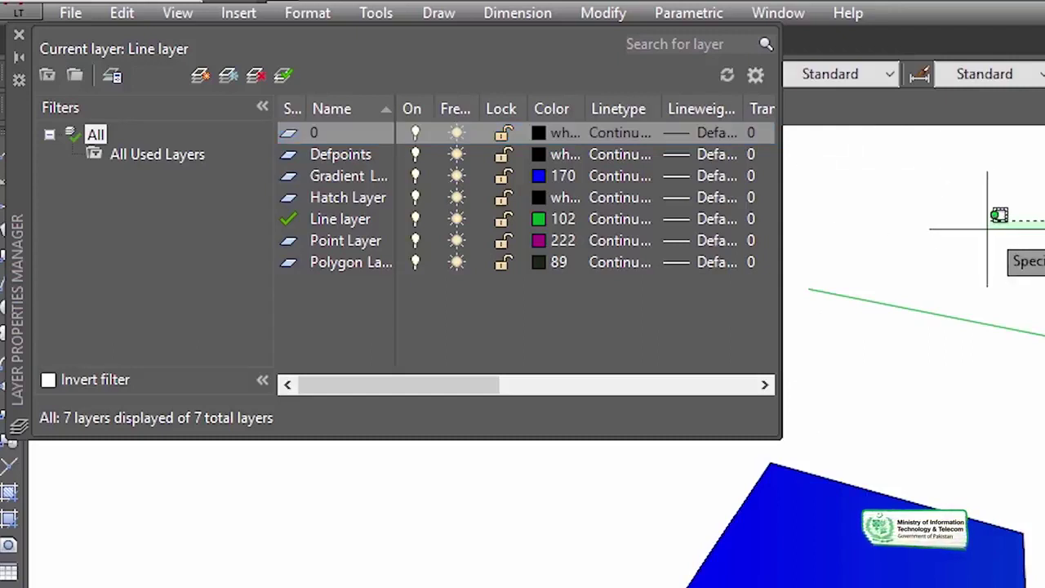
pyautogui.click(20, 35)
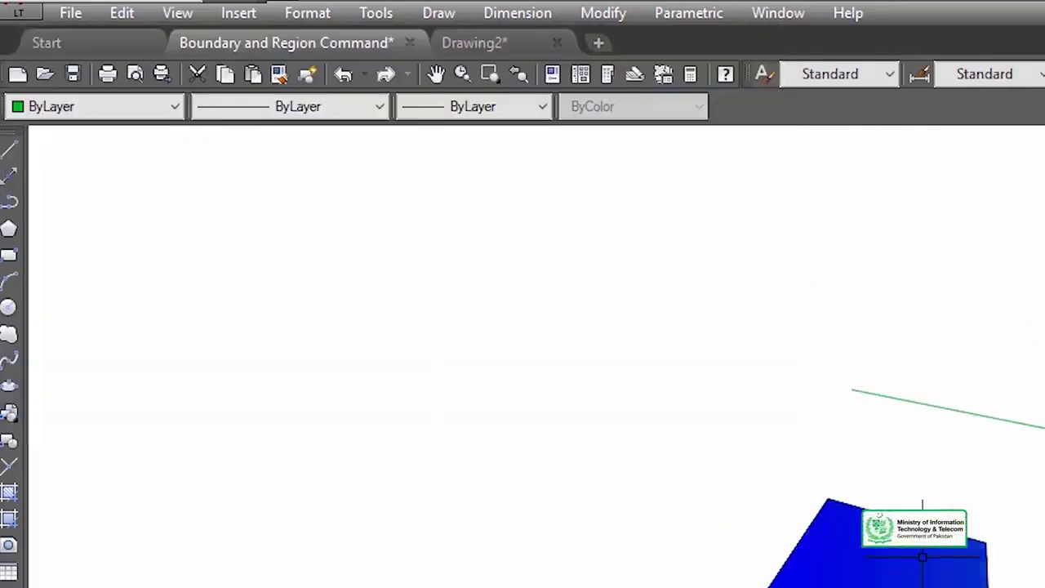
pyautogui.scroll(2, 605, 310)
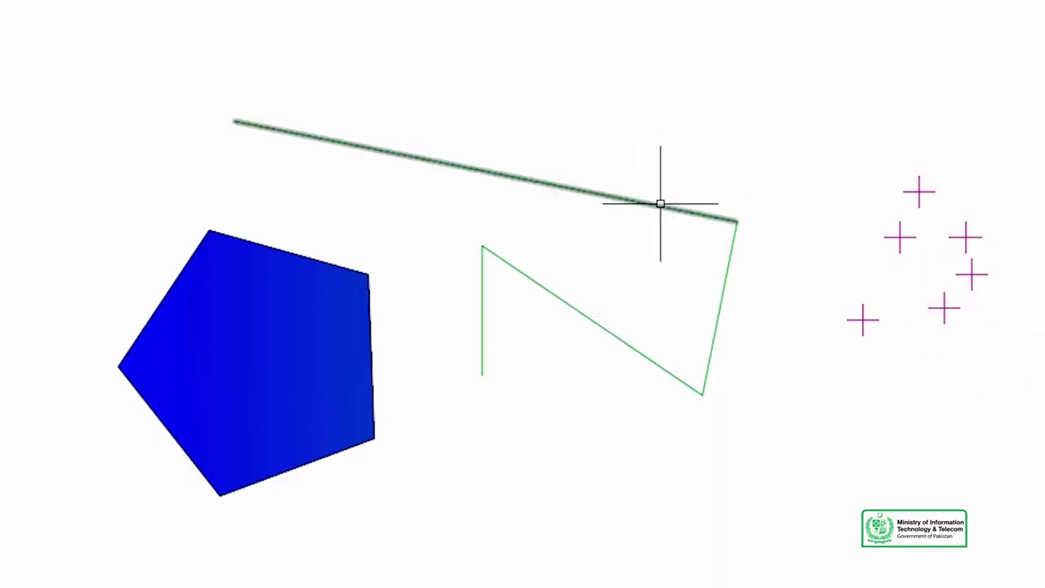
pyautogui.scroll(3, 363, 278)
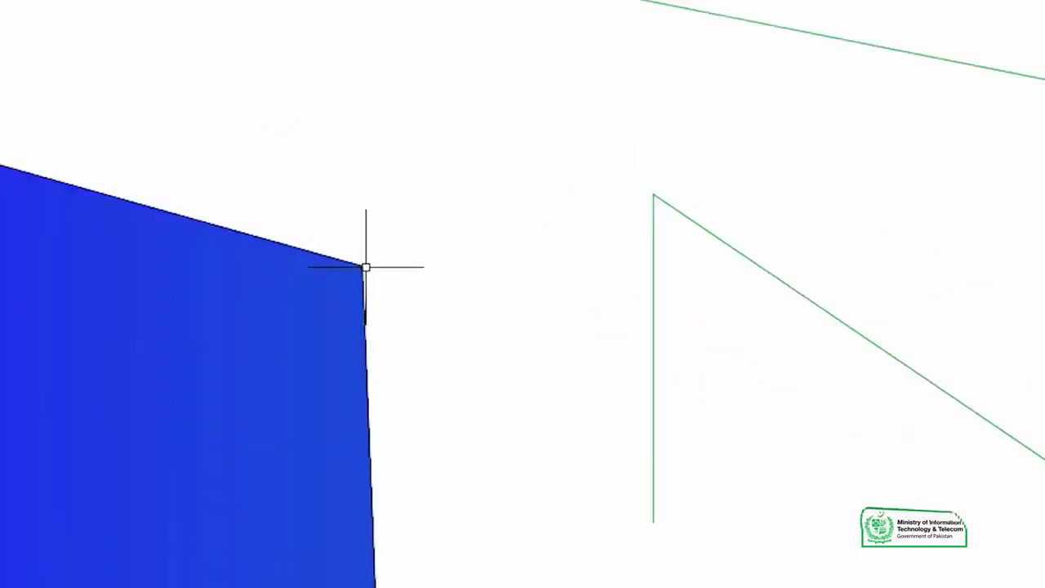
pyautogui.scroll(-3, 201, 343)
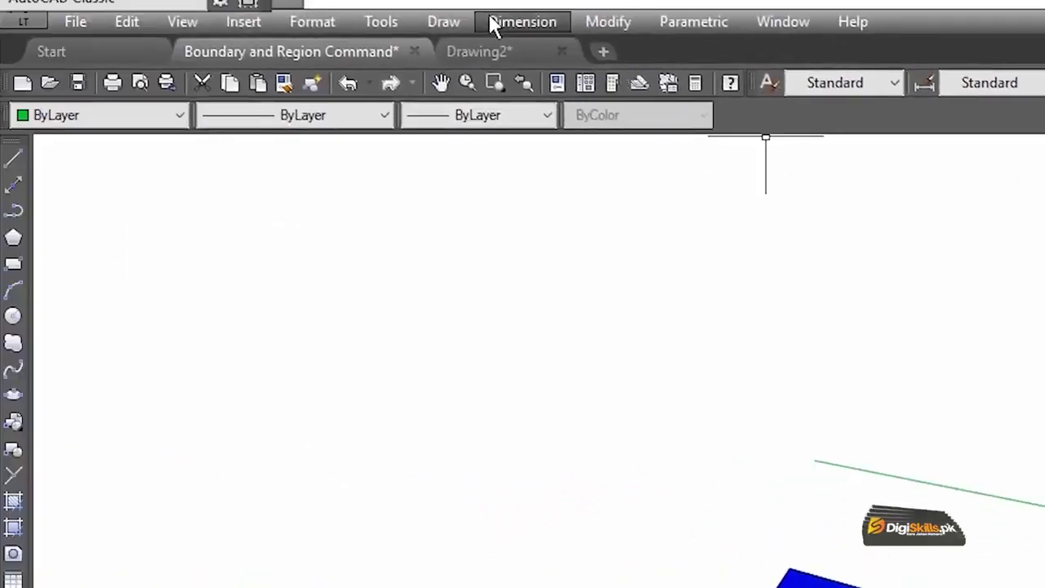
# Step: Place several green Multiple Point markers above the long green line on Line layer
pyautogui.click(443, 21)
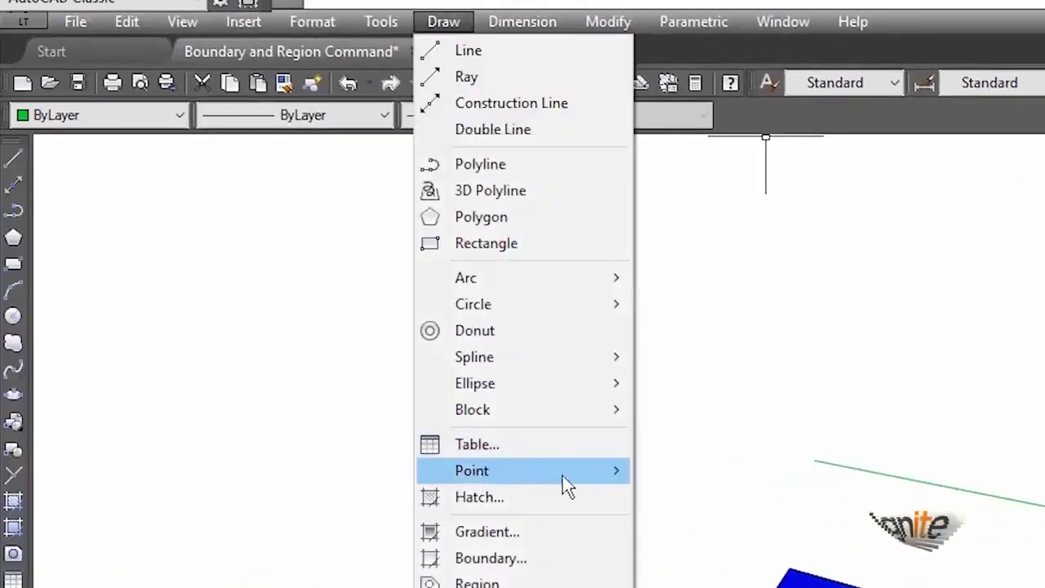
pyautogui.moveTo(523, 470)
pyautogui.click(763, 498)
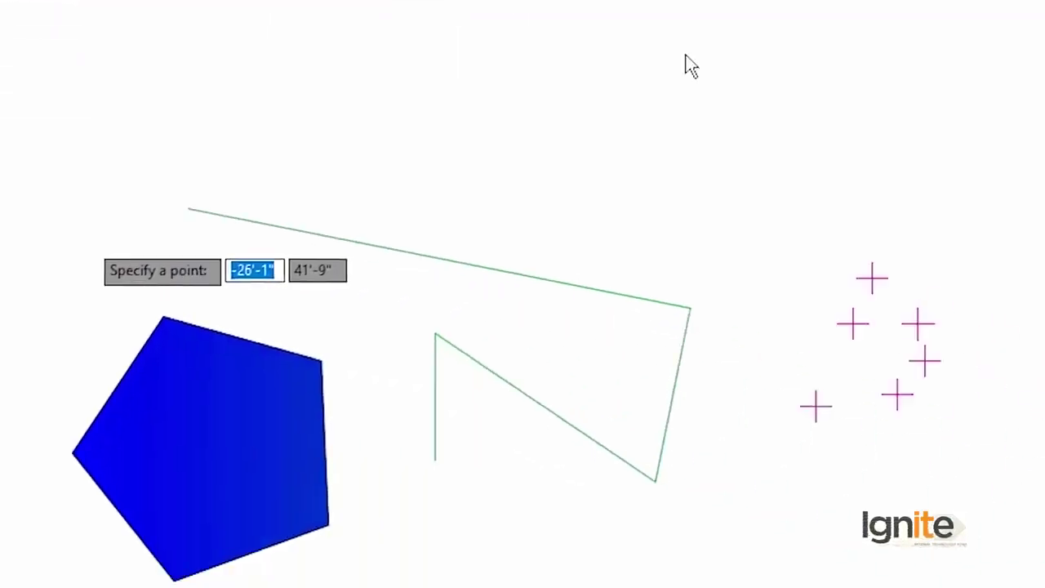
pyautogui.click(338, 143)
pyautogui.click(263, 67)
pyautogui.click(57, 110)
pyautogui.click(213, 147)
pyautogui.press('Escape')
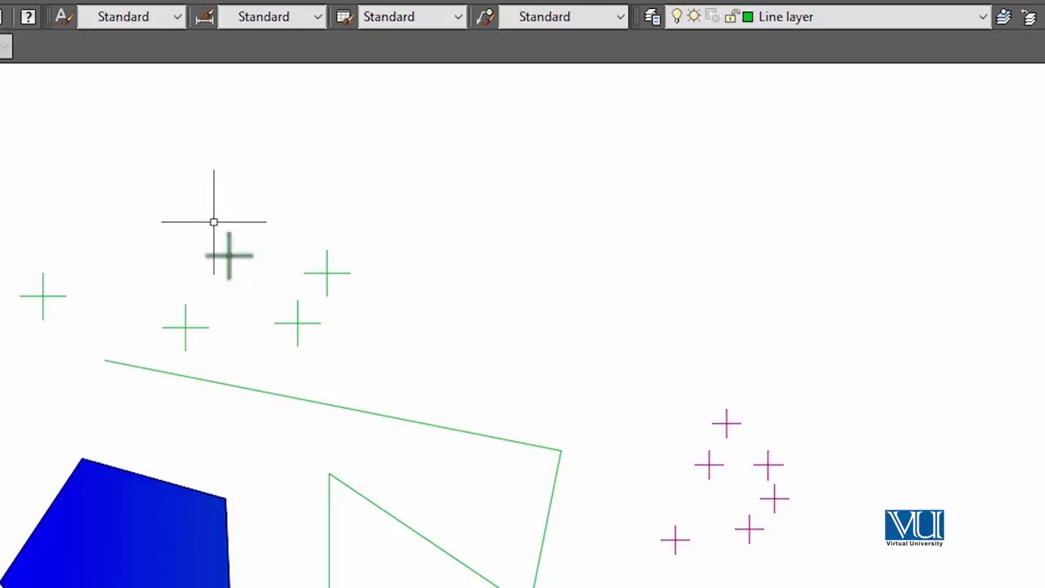
pyautogui.click(424, 171)
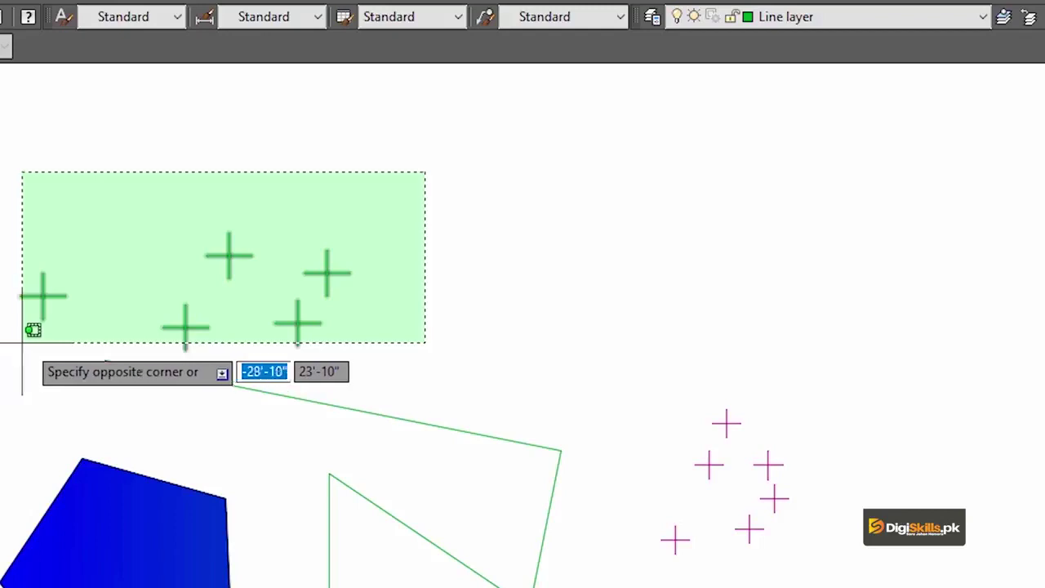
# Step: Move all the new green points onto Point Layer so they display magenta
pyautogui.click(0, 346)
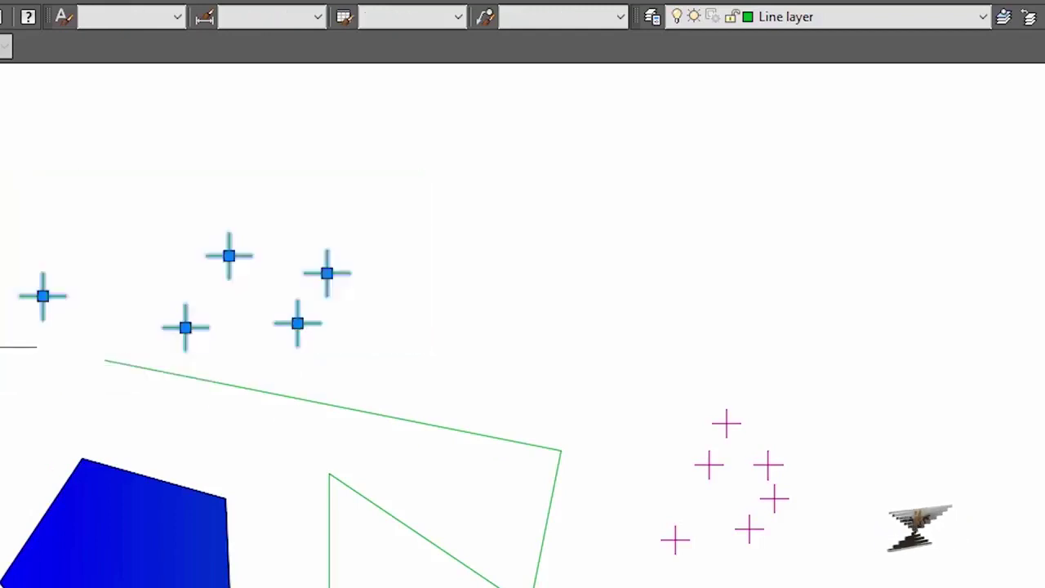
pyautogui.click(871, 23)
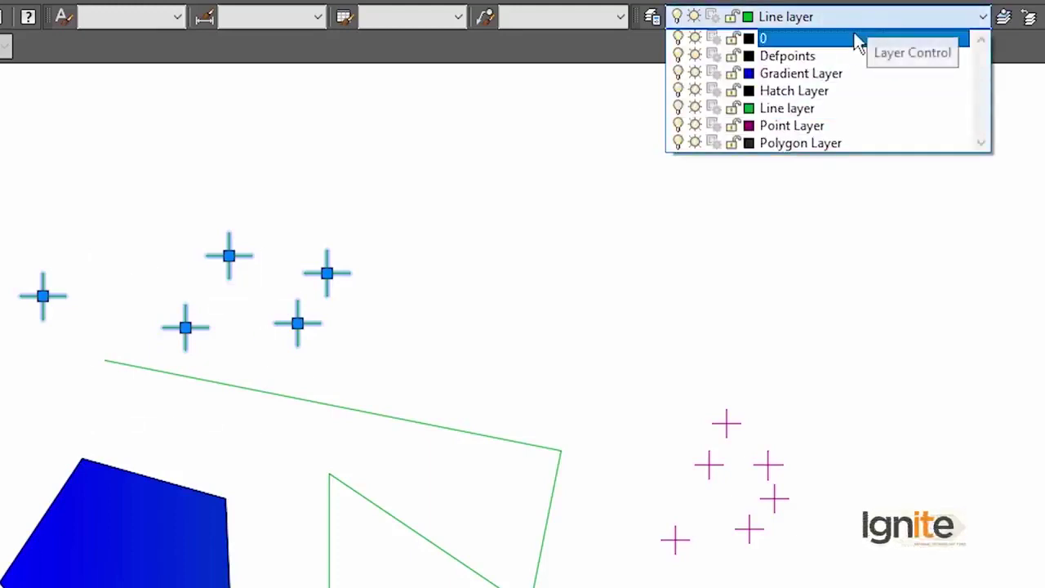
pyautogui.click(801, 128)
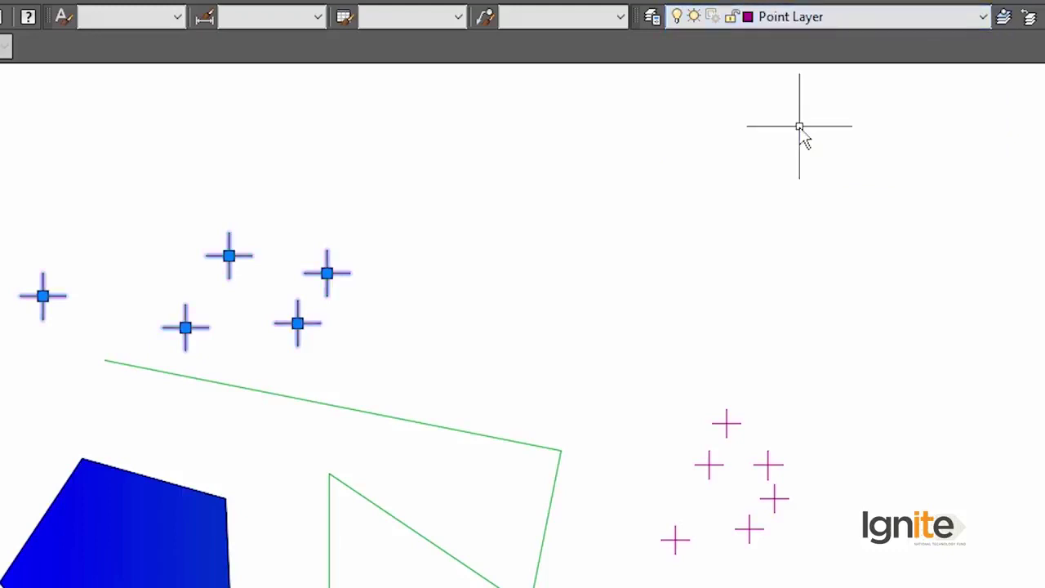
pyautogui.press('Escape')
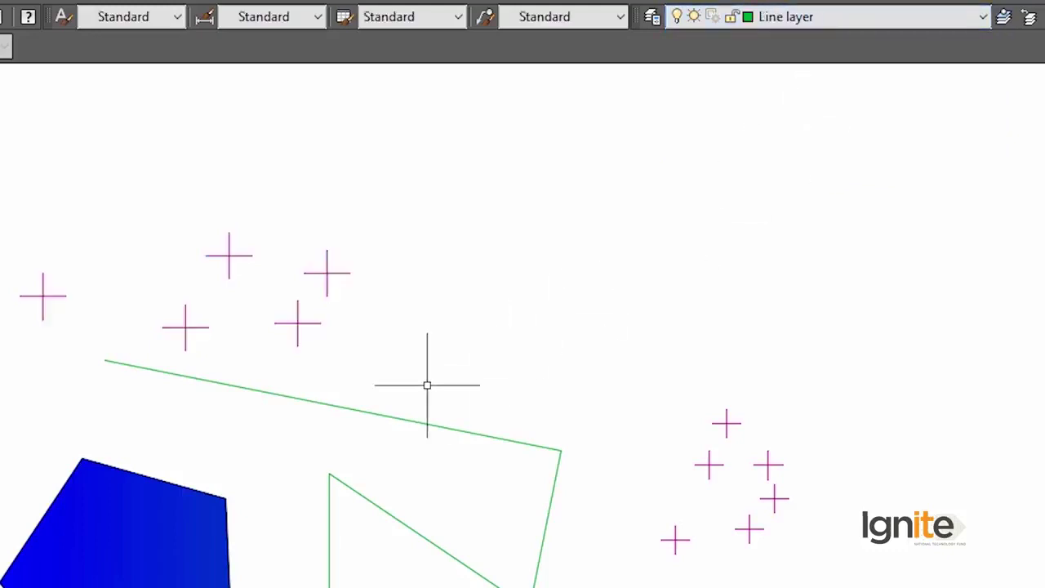
# Step: Select one new point to verify it is on Point Layer, then clear the selection
pyautogui.click(297, 324)
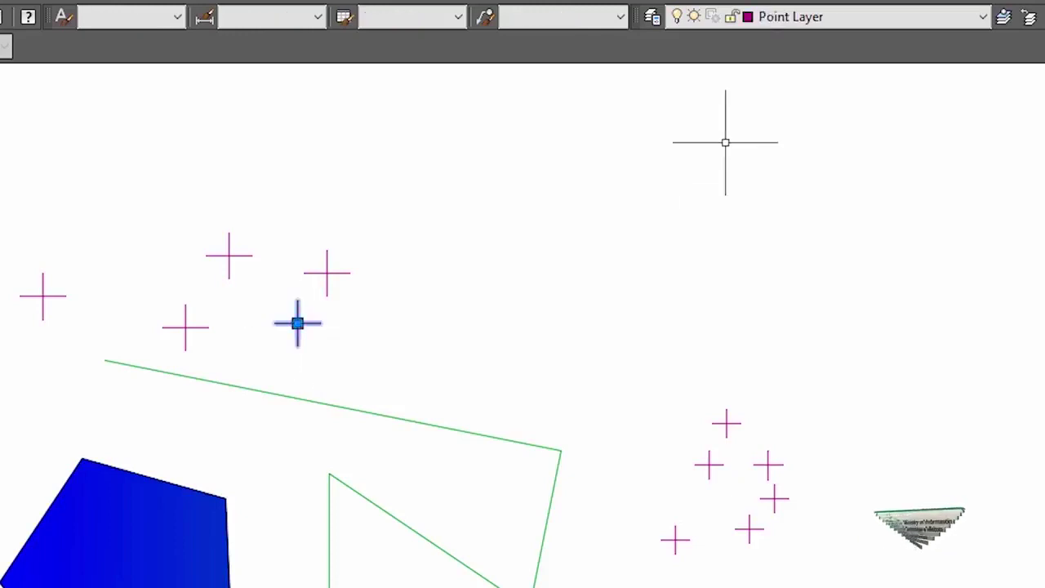
pyautogui.click(588, 224)
pyautogui.click(490, 325)
pyautogui.press('Escape')
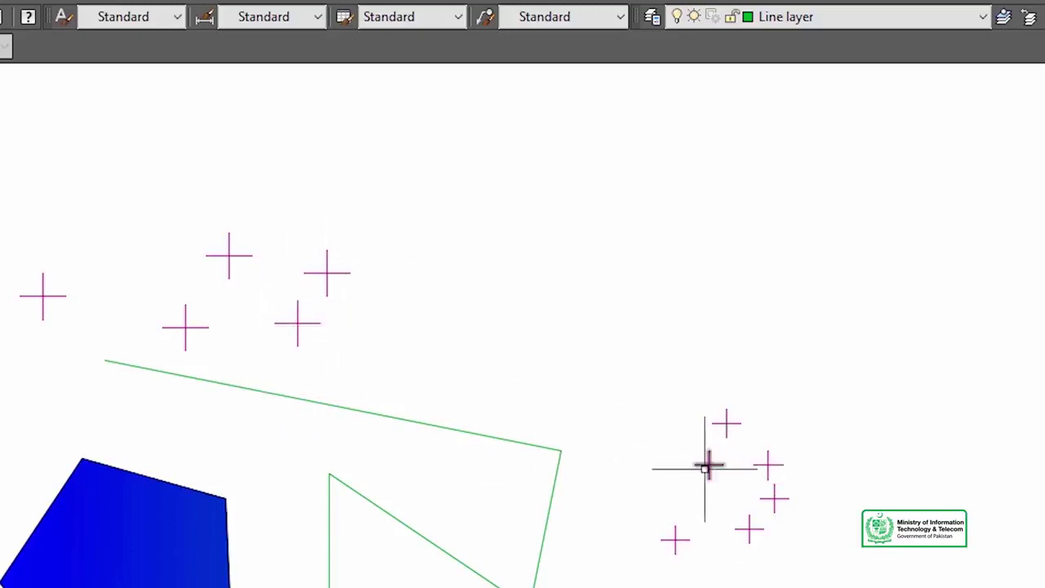
pyautogui.scroll(-2, 672, 468)
pyautogui.scroll(2, 672, 468)
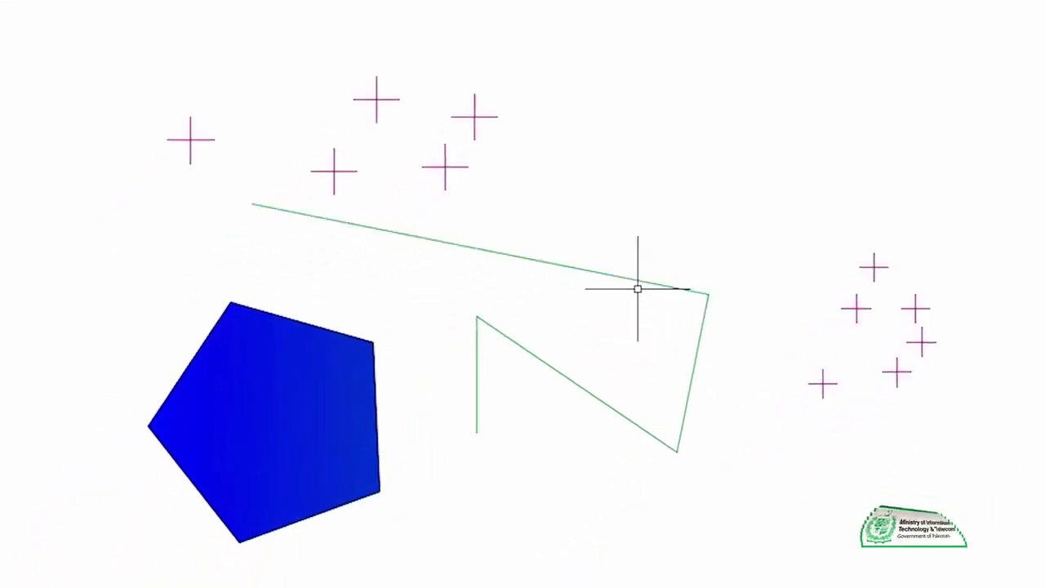